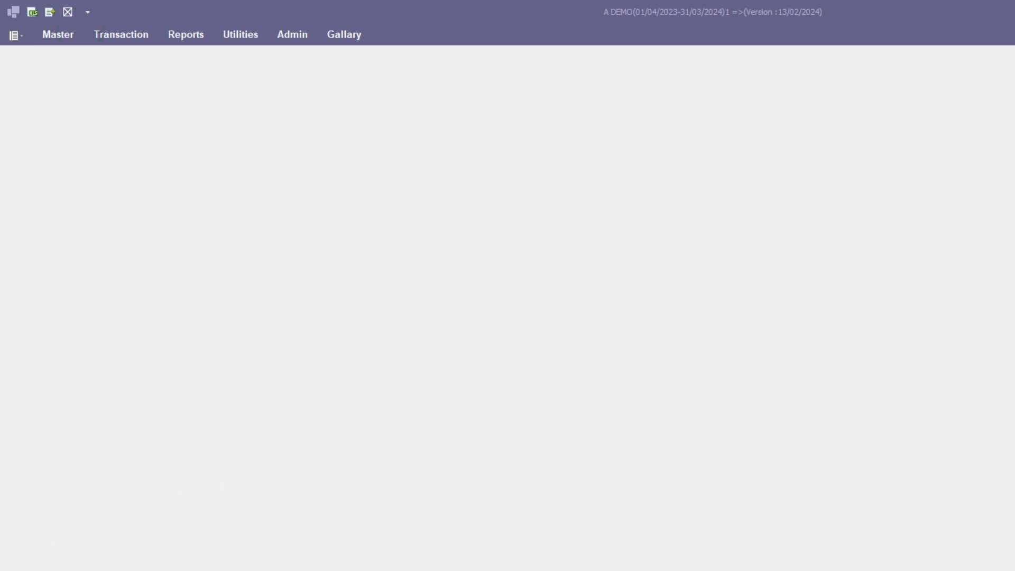
# Open the A DEMO company for the financial year 01/04/2023 to 31/03/2024
pyautogui.click(787, 366)
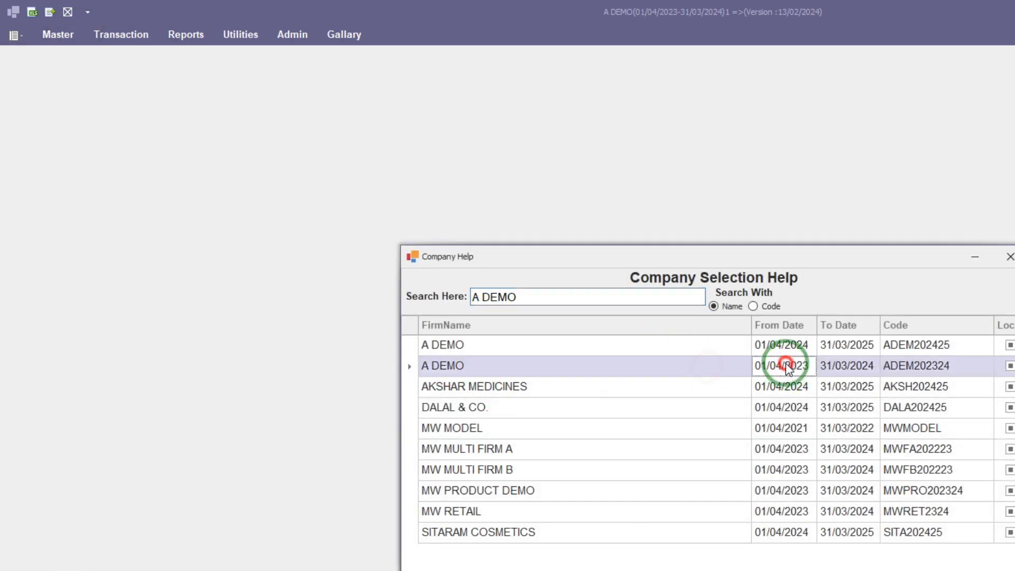
pyautogui.press('Left')
pyautogui.press('Return')
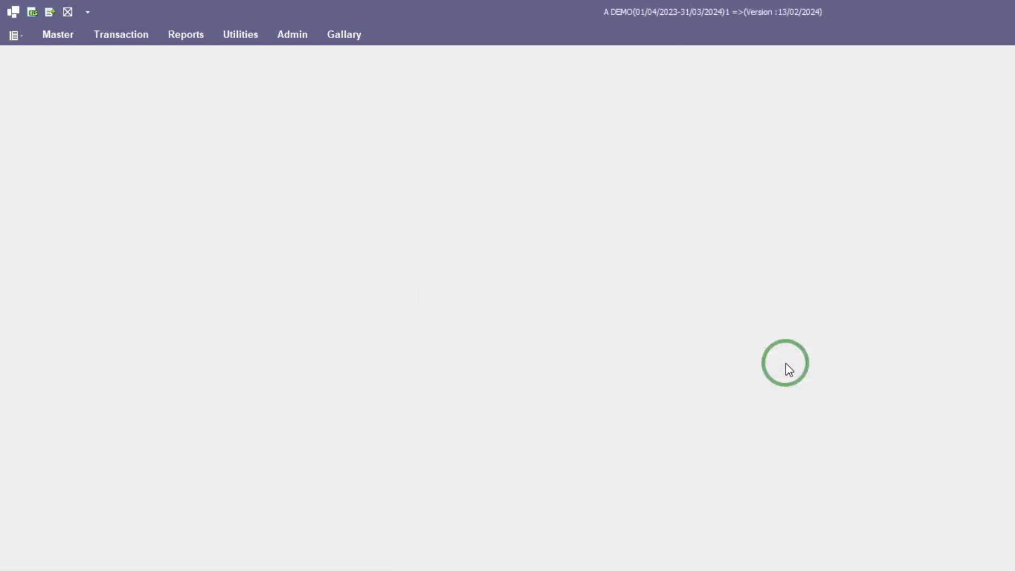
# Open the Receipt Payment entry form for CASH BOOK A/C and set the voucher date to 31/03/2024
pyautogui.click(121, 34)
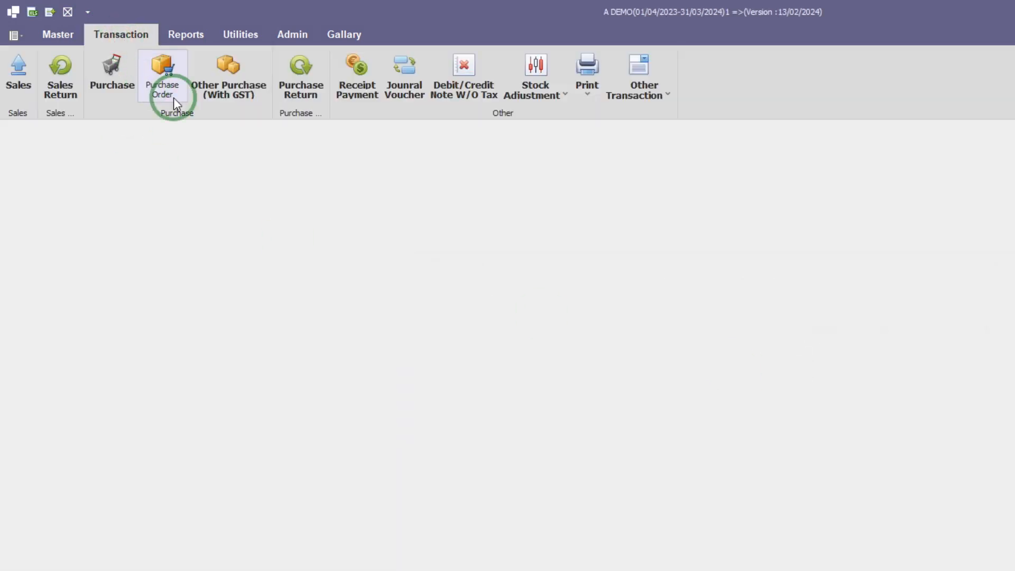
pyautogui.click(360, 94)
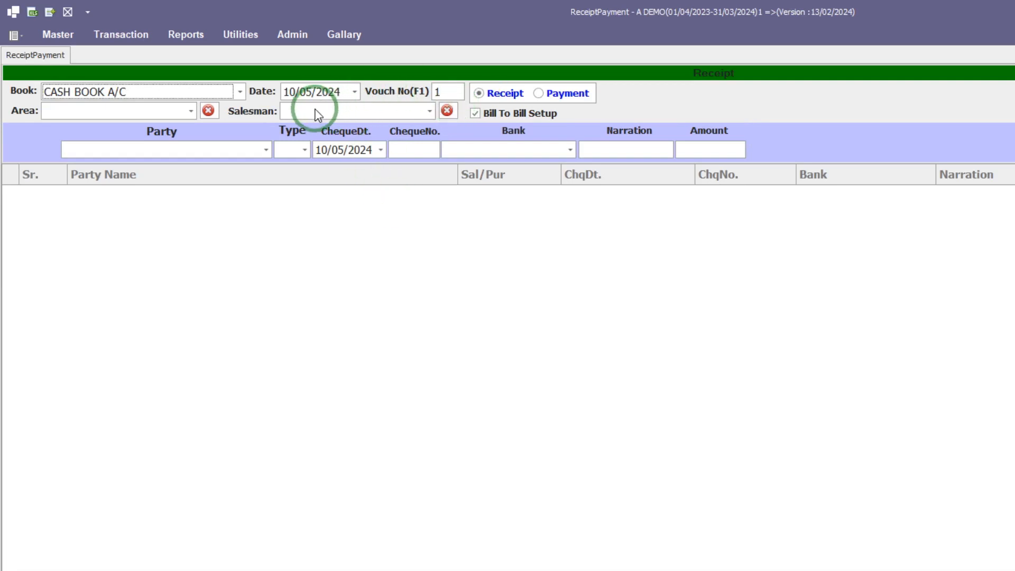
pyautogui.press('Tab')
pyautogui.write('3103')
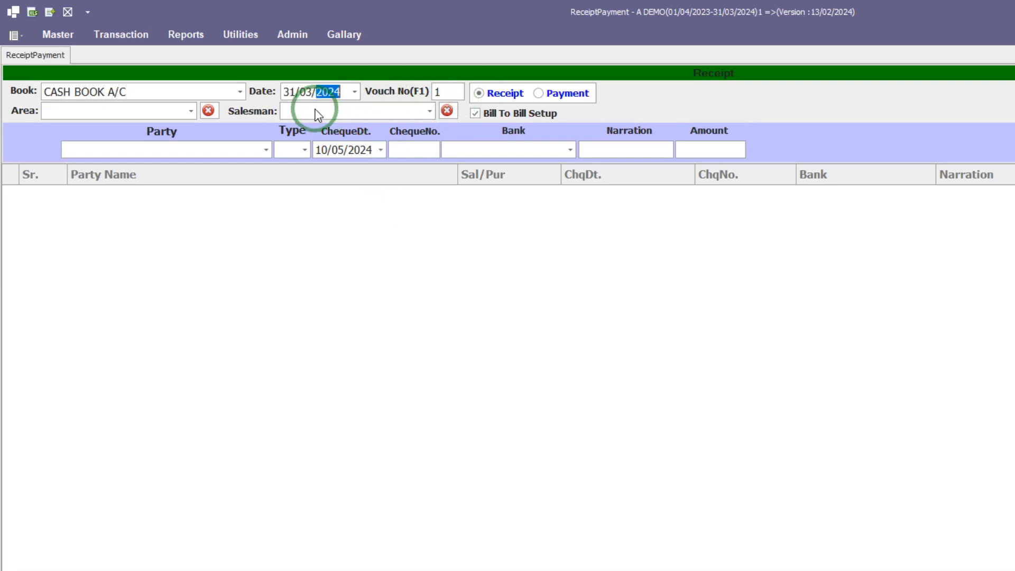
# Load existing payment voucher 14 from the cash book and select its TEST PARTY line
pyautogui.press('Tab')
pyautogui.press('F1')
pyautogui.press('Down')
pyautogui.press('Down')
pyautogui.press('Down')
pyautogui.press('Down')
pyautogui.press('Down')
pyautogui.press('Down')
pyautogui.press('Down')
pyautogui.press('Down')
pyautogui.press('Down')
pyautogui.press('Down')
pyautogui.press('Down')
pyautogui.press('Return')
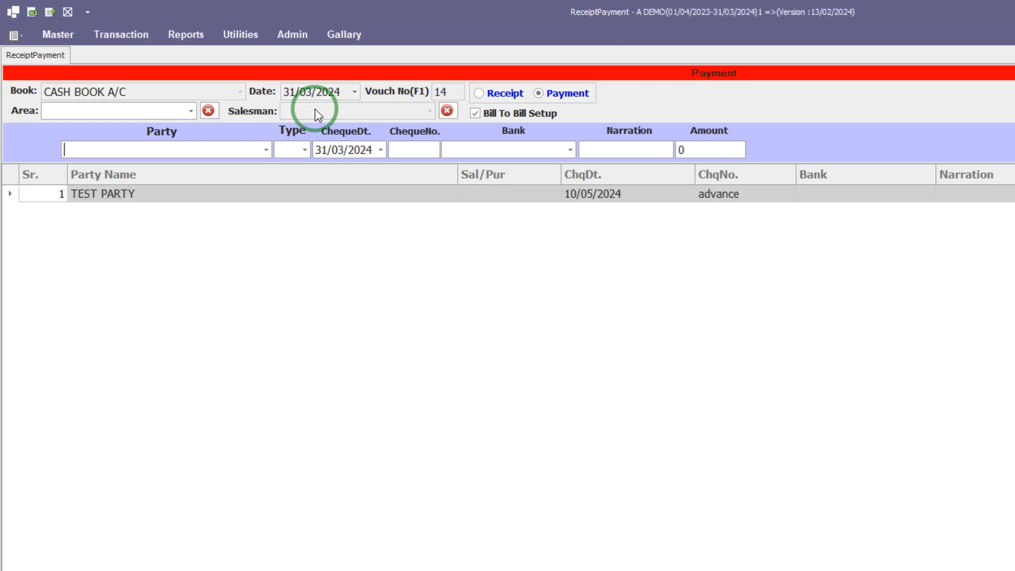
pyautogui.click(110, 195)
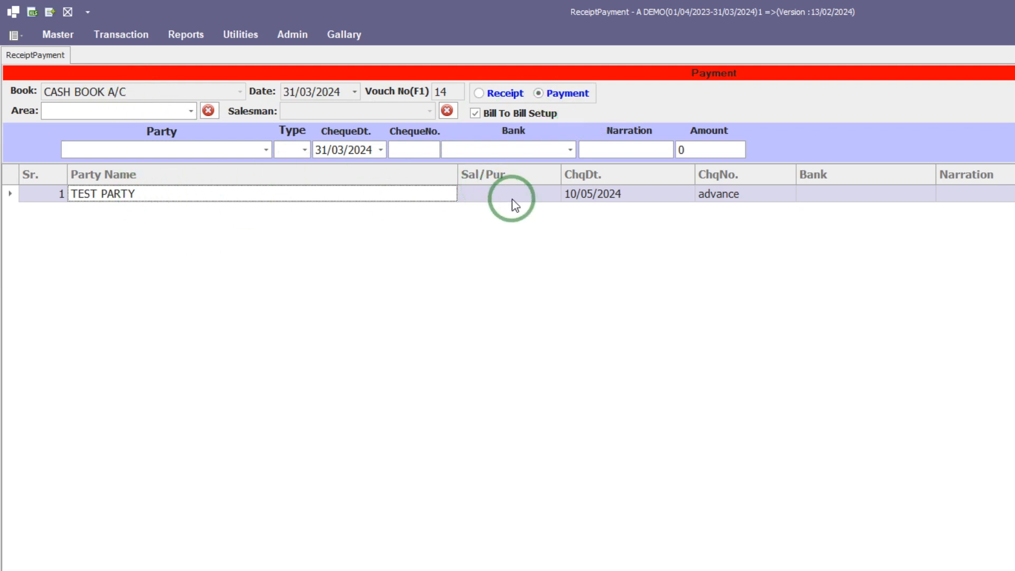
# Choose TEST PARTY for a new payment line, dismiss the party bill list, and leave the type as LEDGER/PARTY A/C-LEDGER
pyautogui.click(158, 150)
pyautogui.write('test')
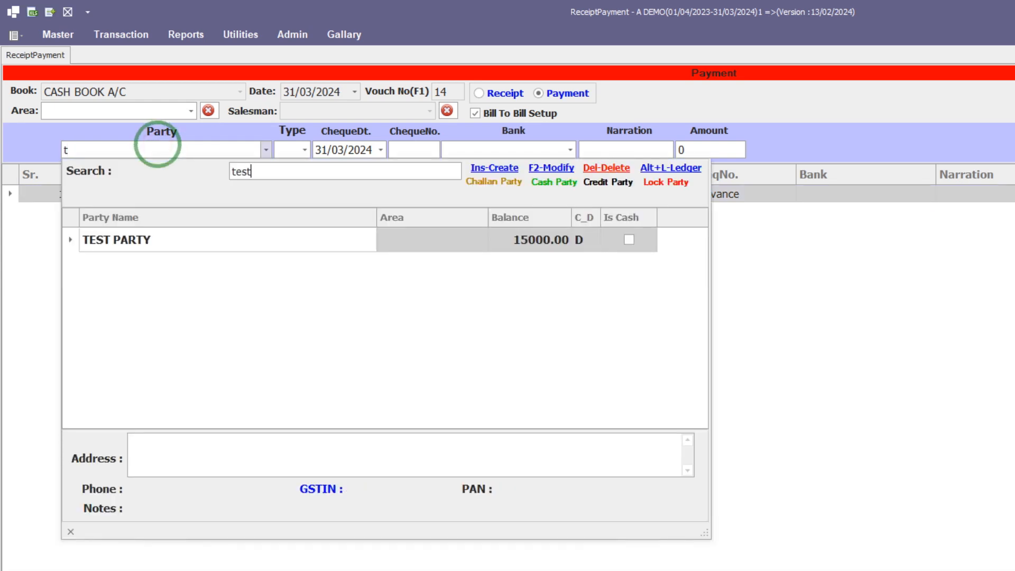
pyautogui.press('Return')
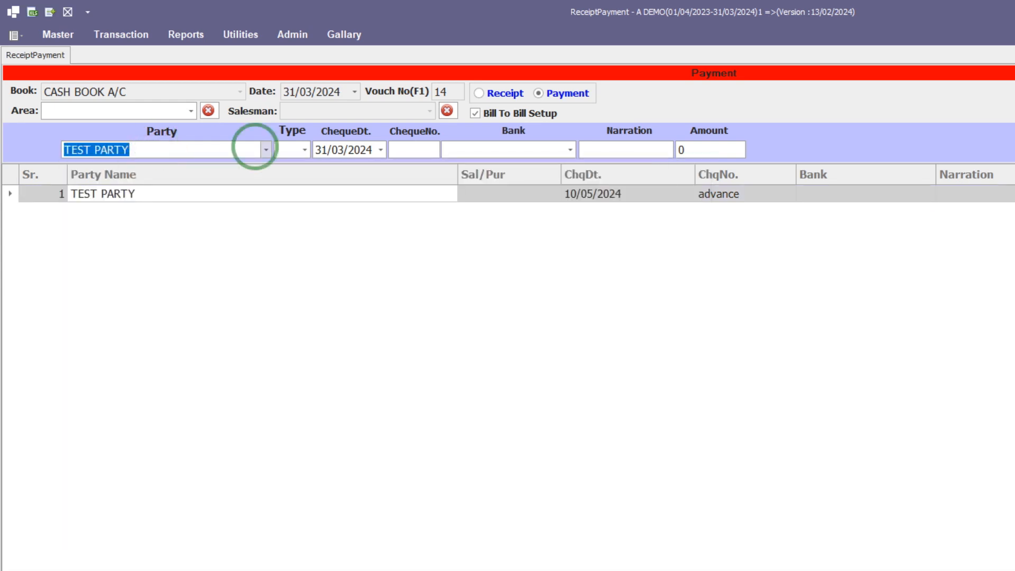
pyautogui.press('Return')
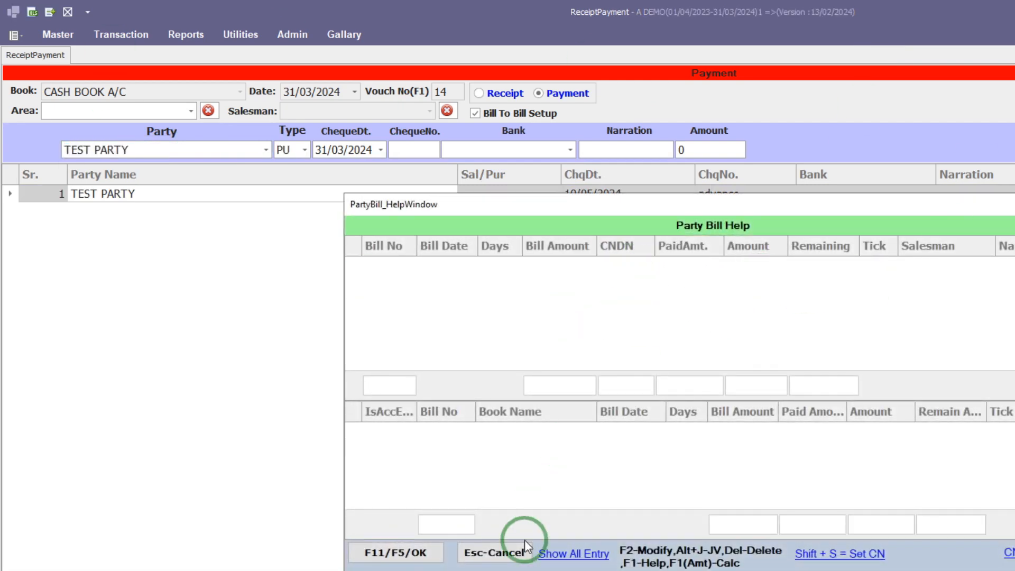
pyautogui.click(510, 561)
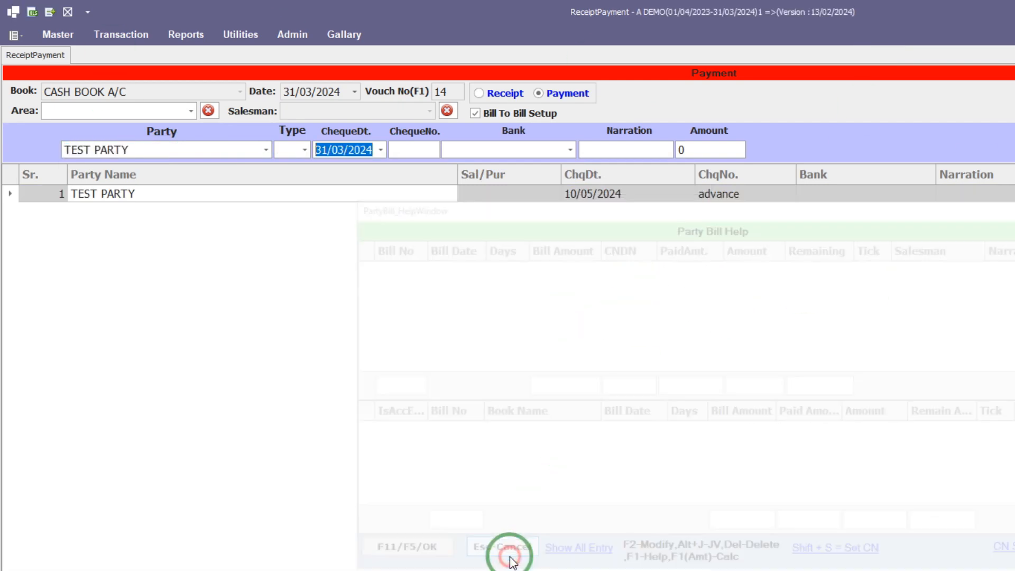
pyautogui.click(306, 150)
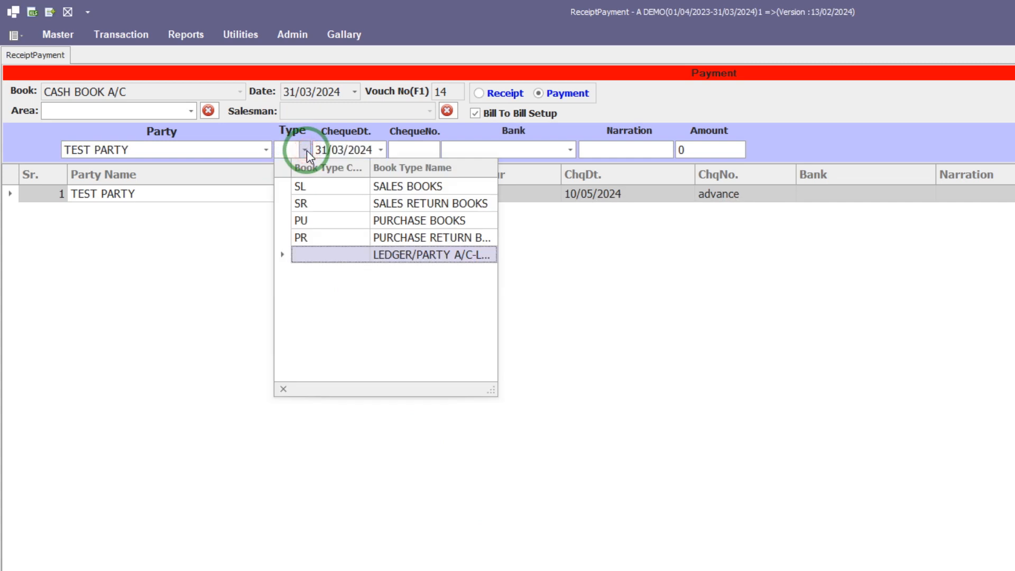
pyautogui.click(305, 150)
# Enter "advace" as the cheque number and 15000 as the amount, and add the payment line despite the Sunday date
pyautogui.click(398, 150)
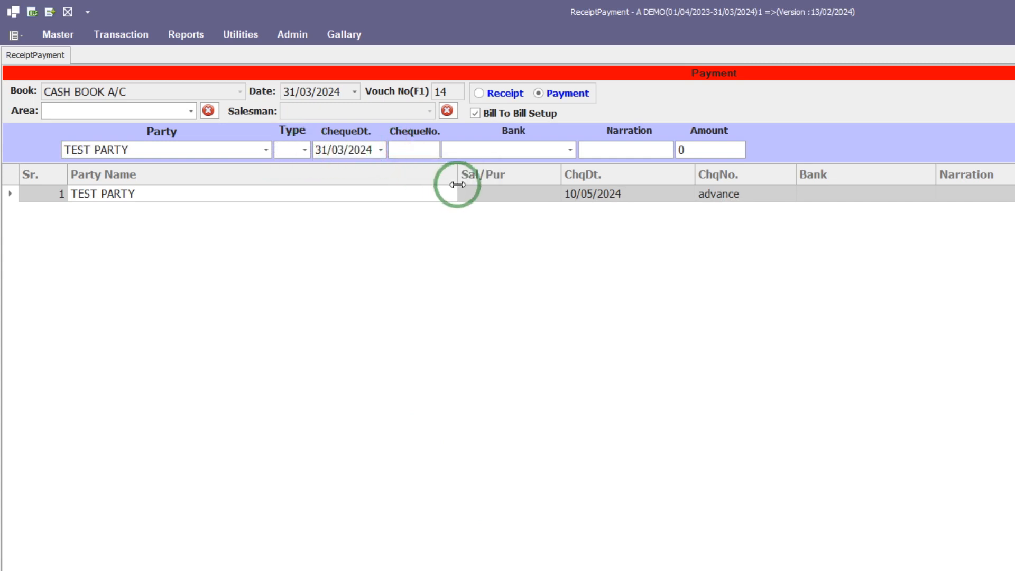
pyautogui.write('advace')
pyautogui.press('Return')
pyautogui.press('Return')
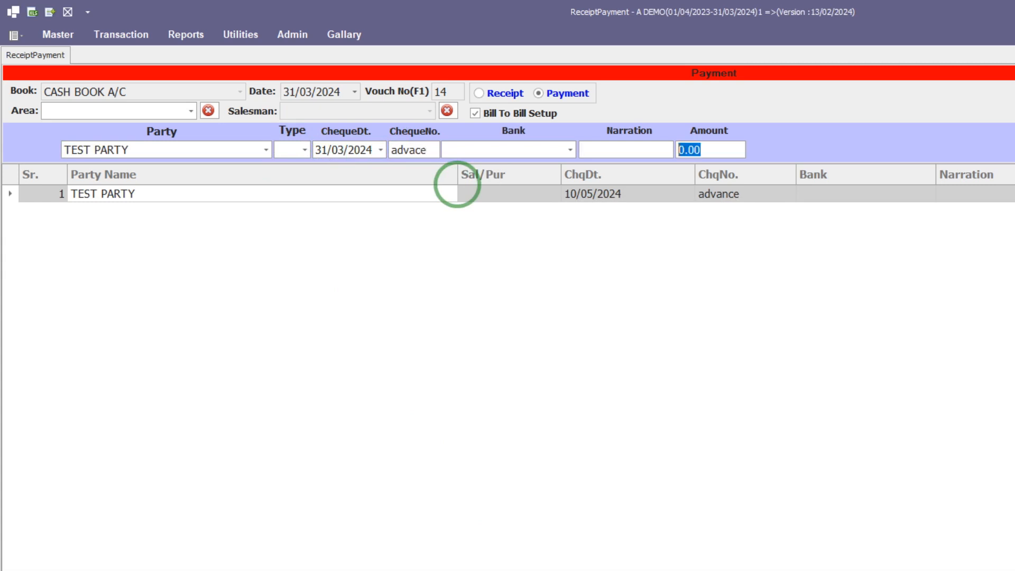
pyautogui.write('15000')
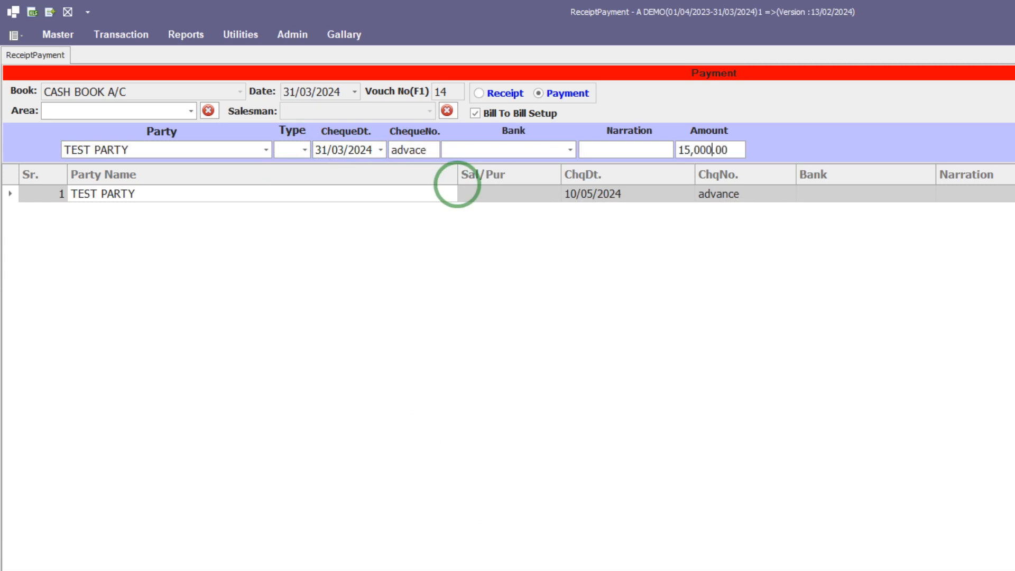
pyautogui.press('Return')
pyautogui.press('Left')
pyautogui.press('Return')
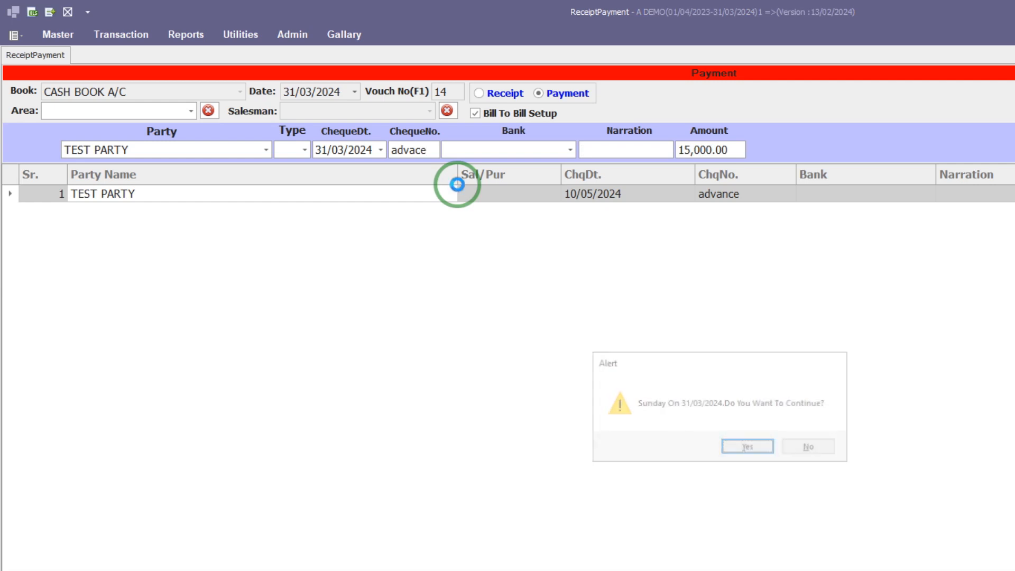
# Delete the second TEST PARTY payment line, the one with cheque number "advace"
pyautogui.click(202, 210)
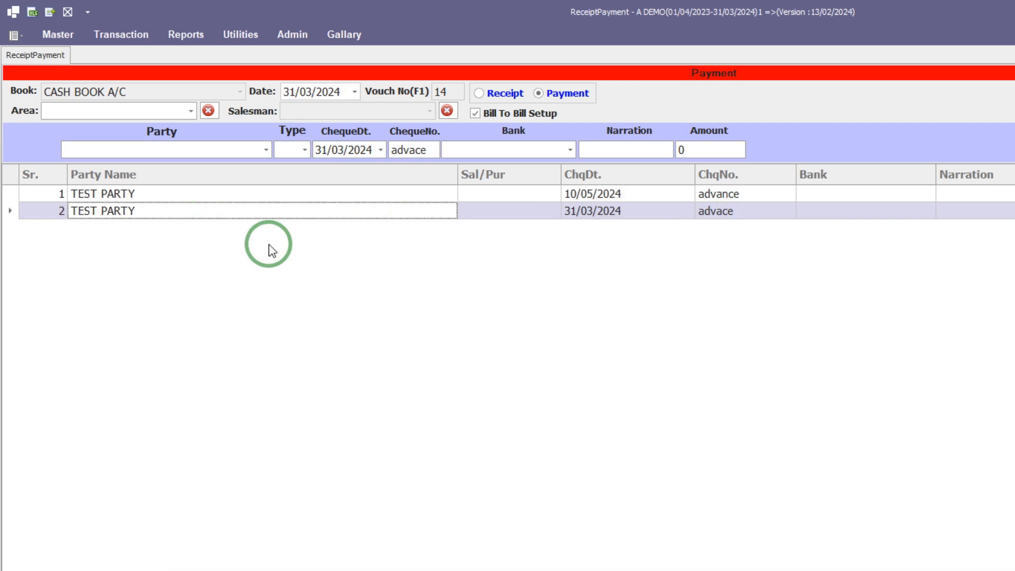
pyautogui.click(259, 193)
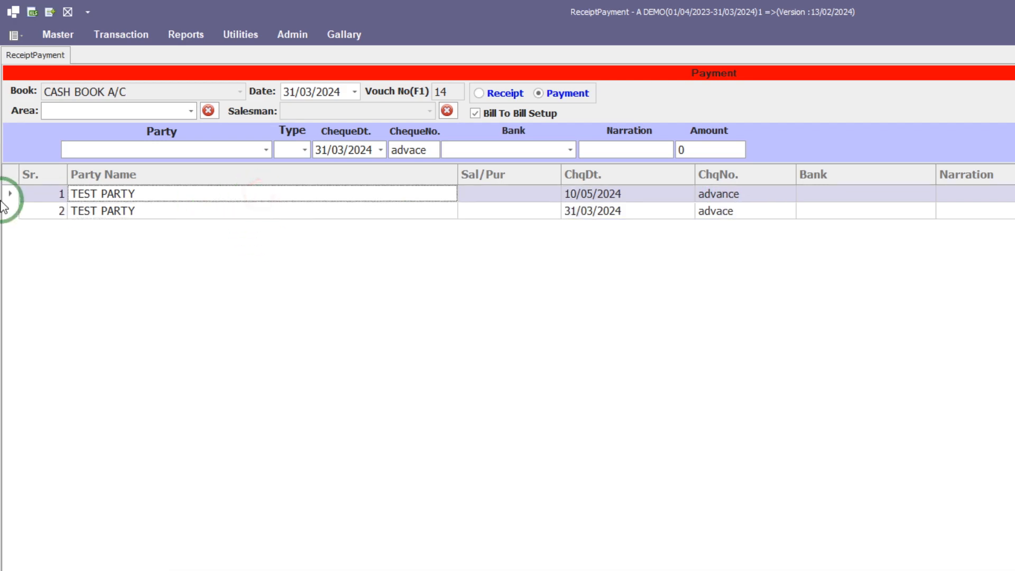
pyautogui.click(275, 213)
pyautogui.press('Delete')
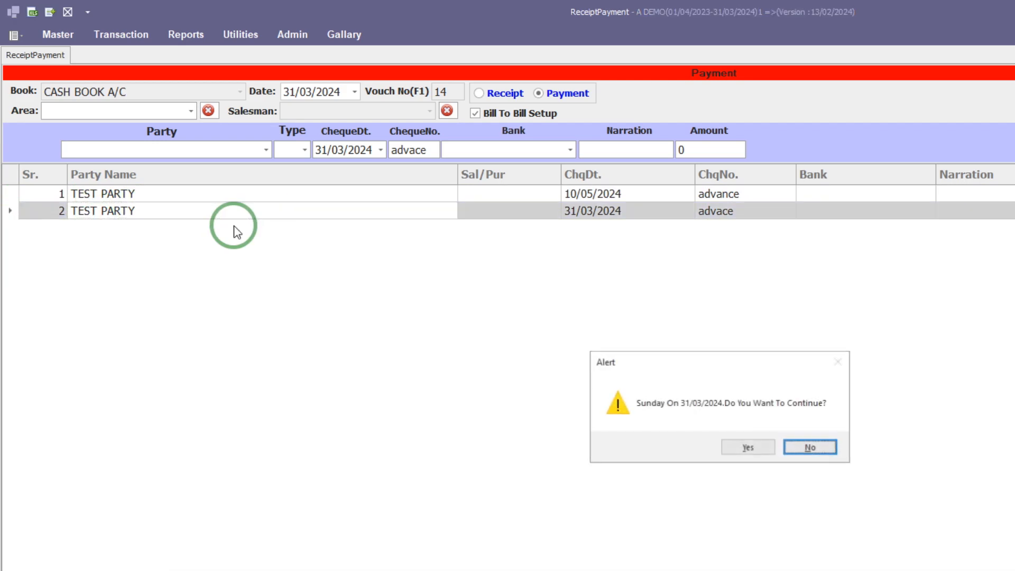
pyautogui.press('Left')
pyautogui.press('Return')
pyautogui.click(697, 445)
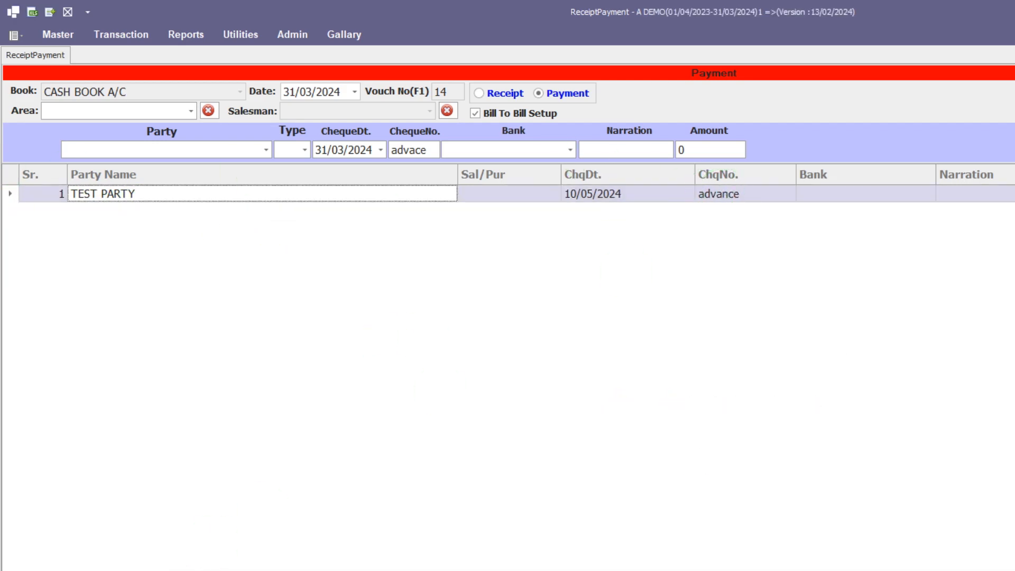
# Display the TEST PARTY ledger for 01/04/2023 to 31/03/2024, and close the ledger and payment forms
pyautogui.press('Return')
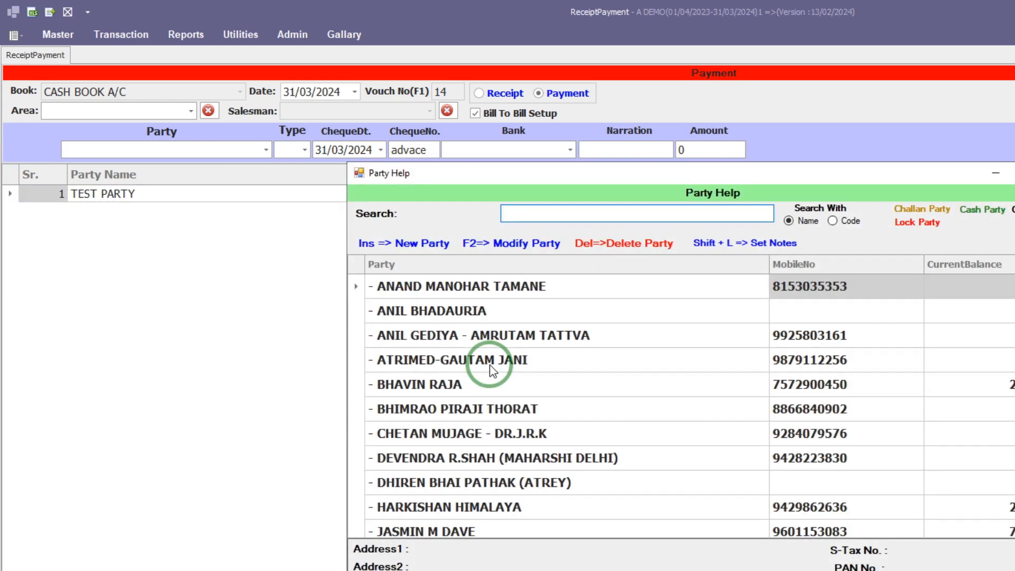
pyautogui.write('ts')
pyautogui.press('BackSpace')
pyautogui.press('BackSpace')
pyautogui.write('tes')
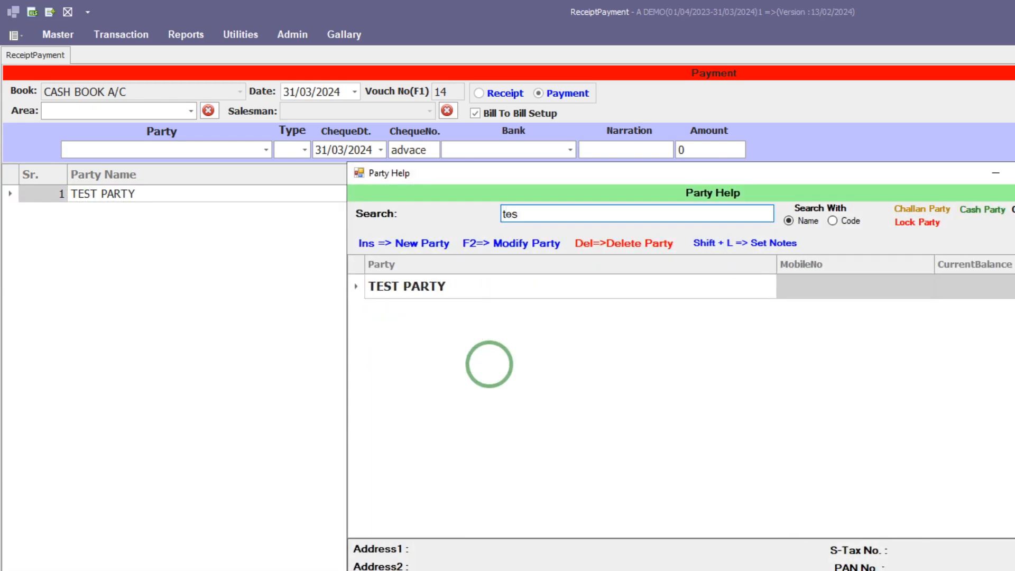
pyautogui.press('Return')
pyautogui.press('Return')
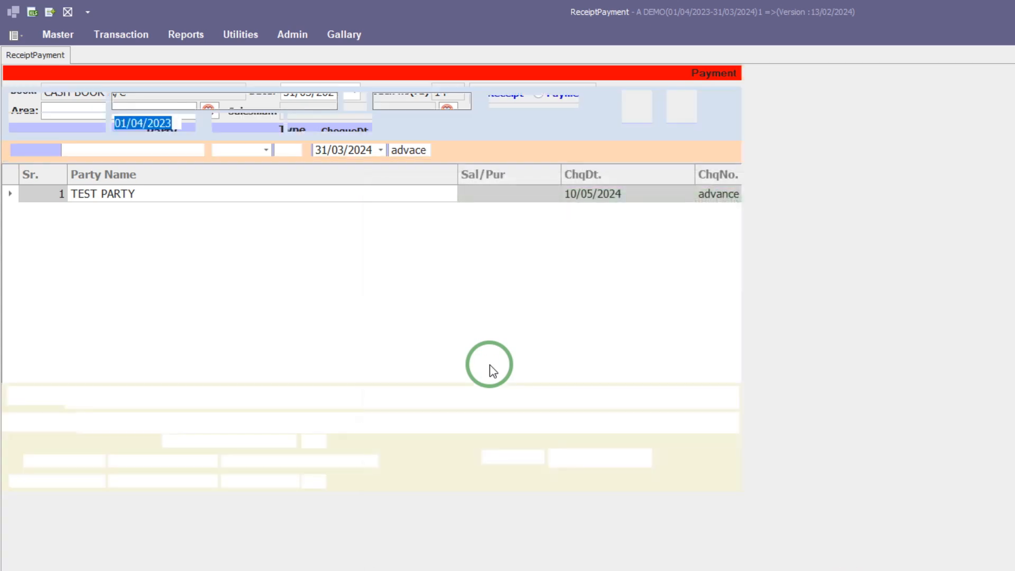
pyautogui.press('Return')
pyautogui.press('Return')
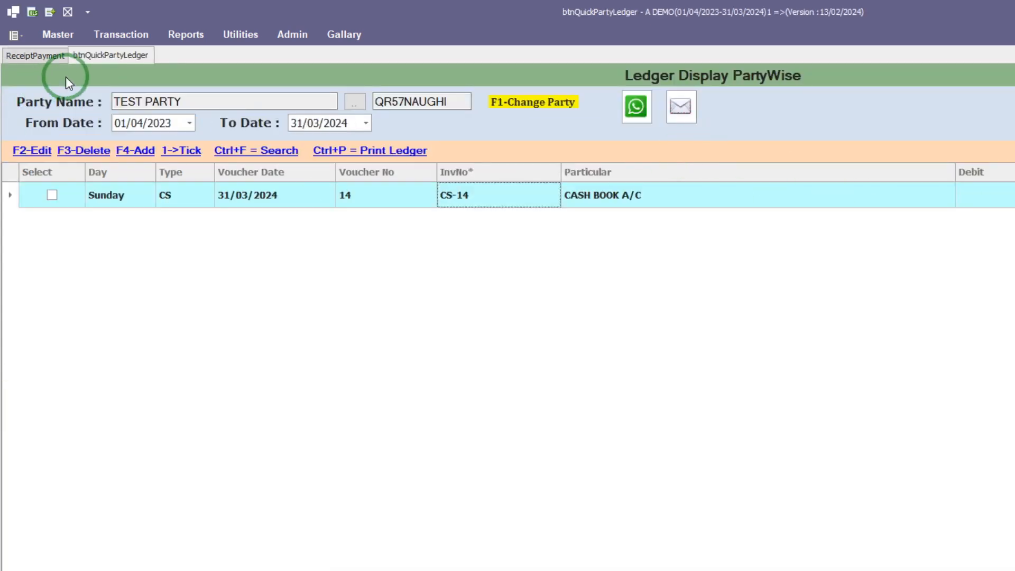
pyautogui.press('Escape')
pyautogui.press('Escape')
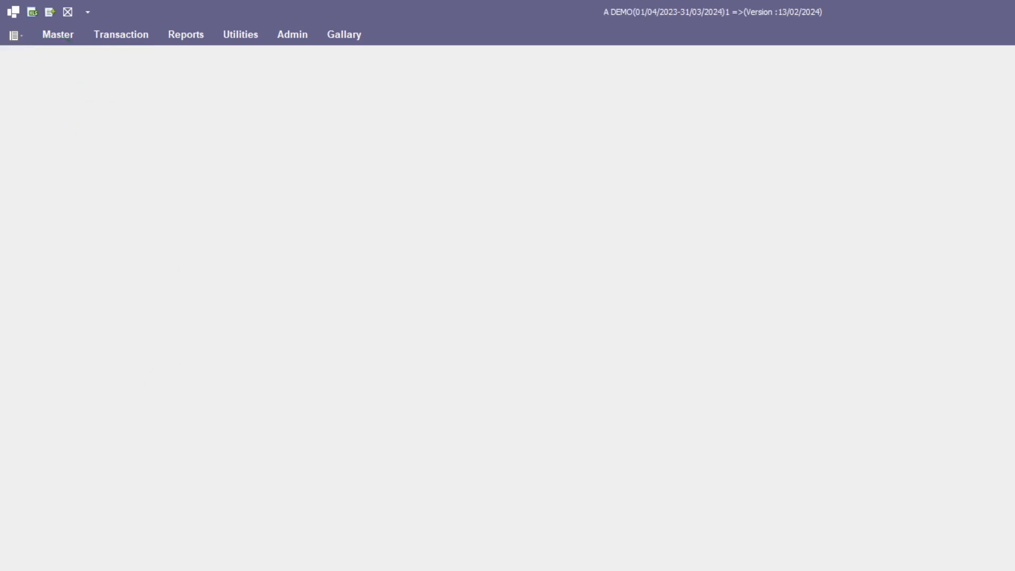
# Switch to the A DEMO company for the financial year 01/04/2024 to 31/03/2025
pyautogui.click(773, 345)
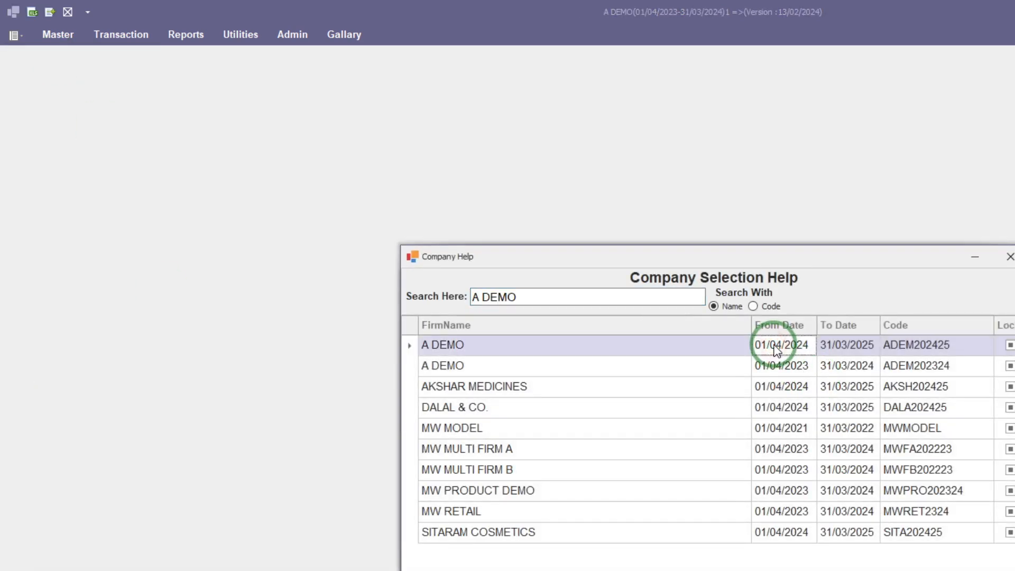
pyautogui.doubleClick(776, 349)
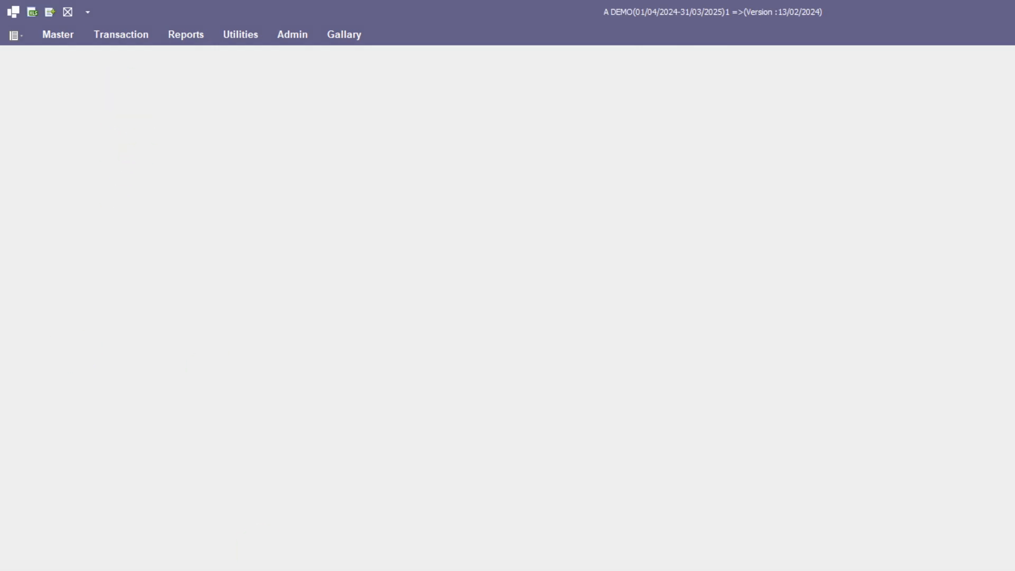
# Review TEST PARTY's purchase bill 41521 in the Purchase form and close it
pyautogui.click(118, 35)
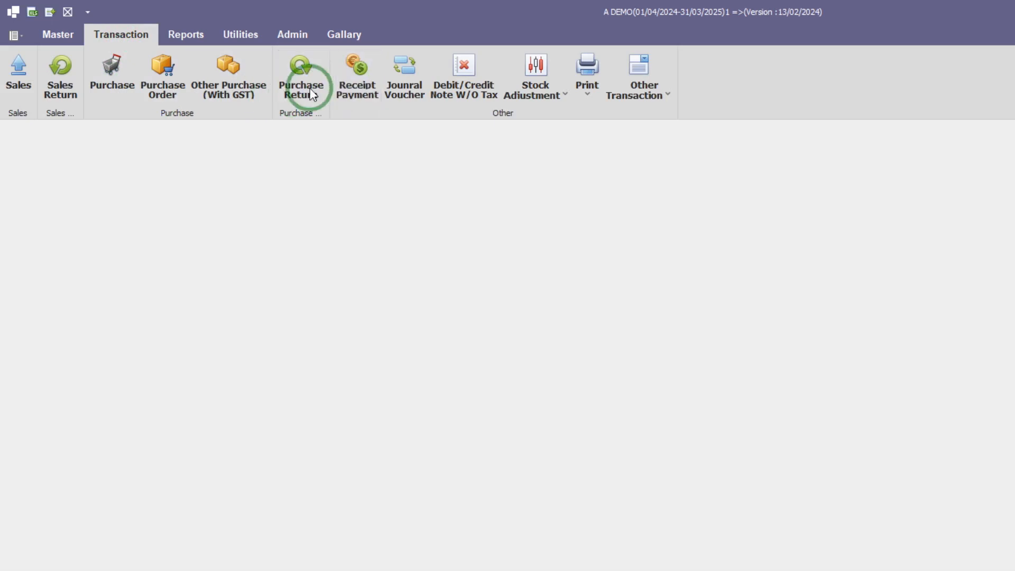
pyautogui.click(111, 79)
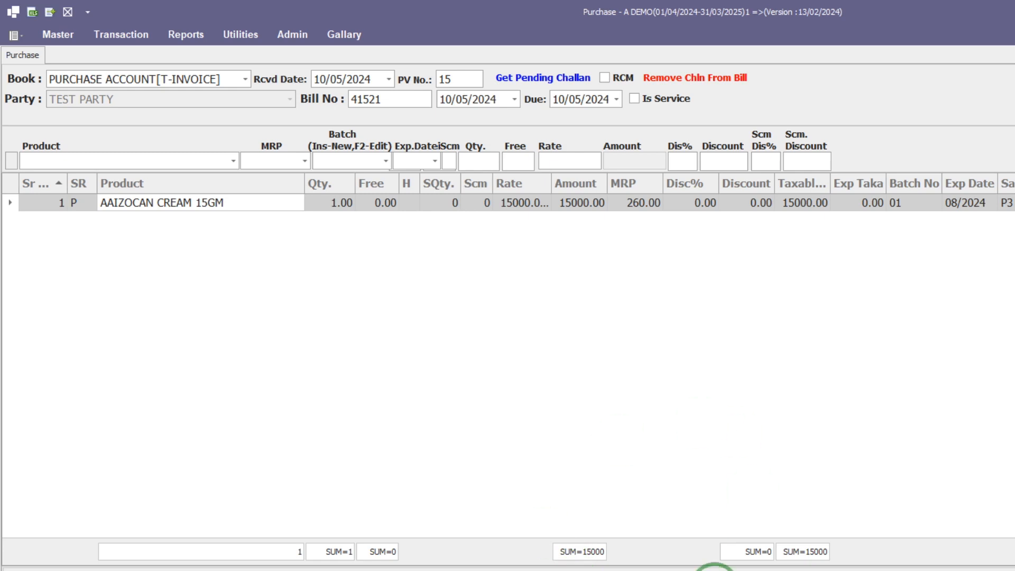
pyautogui.middleClick(27, 59)
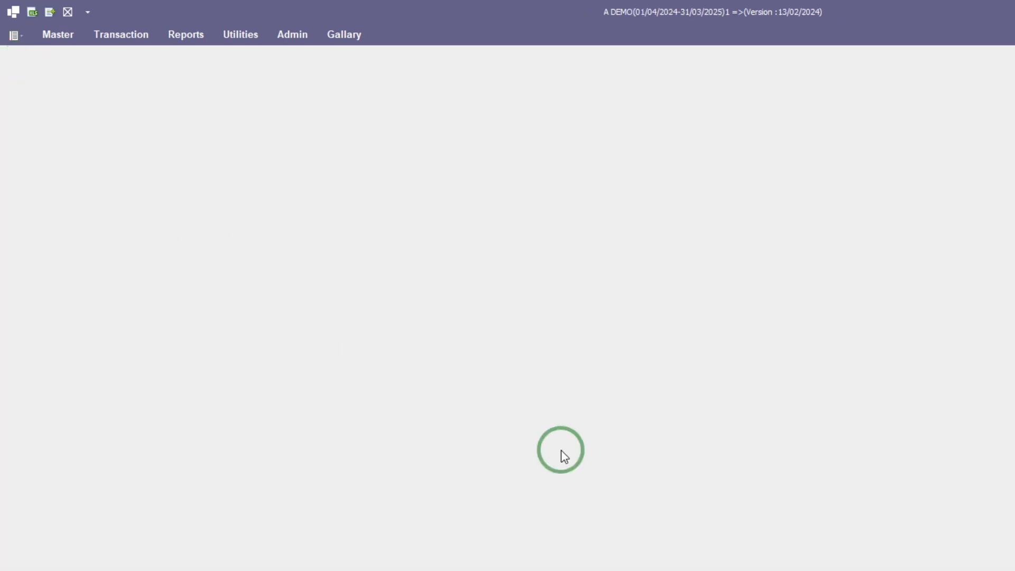
# Open journal voucher 1 from JV VOUCHER BOOKS in the Journal Voucher form
pyautogui.click(132, 36)
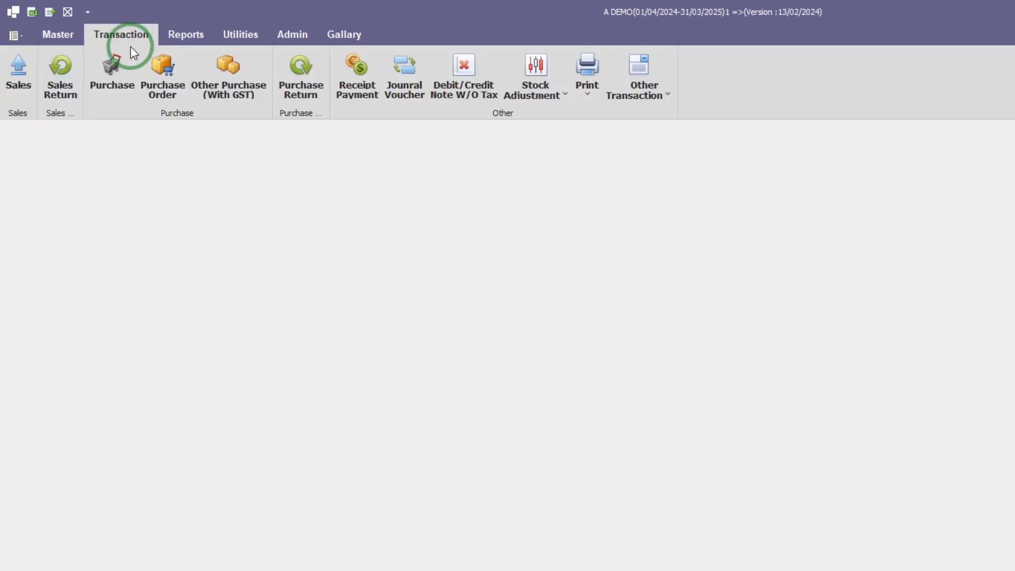
pyautogui.click(400, 97)
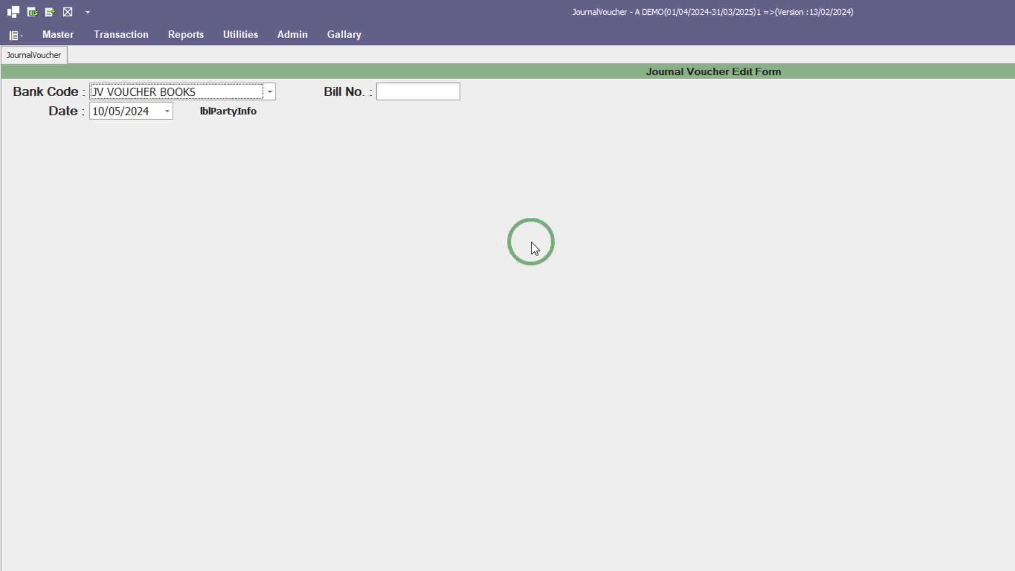
pyautogui.press('Return')
pyautogui.press('Return')
pyautogui.write('1')
pyautogui.press('Return')
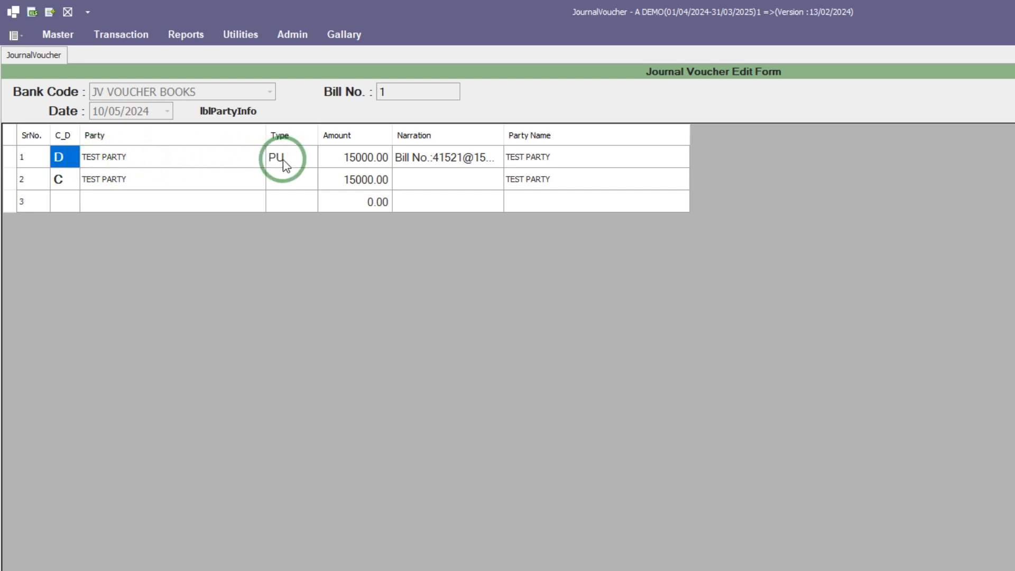
# Choose PURCHASE BOOKS as the debit line's type, display TEST PARTY's purchase bills for adjustment, and cancel the bill selection
pyautogui.press('Return')
pyautogui.doubleClick(491, 286)
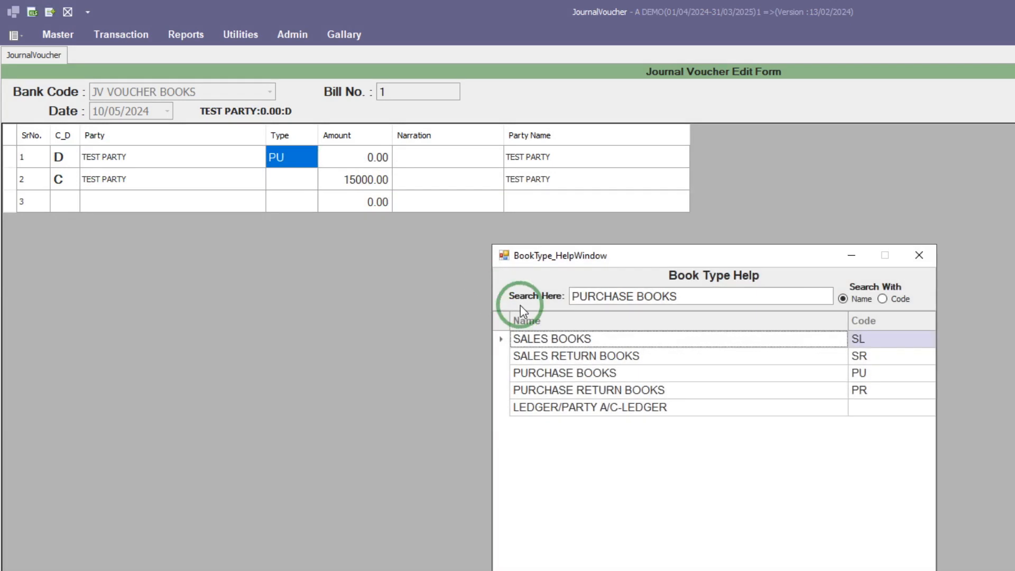
pyautogui.press('Down')
pyautogui.press('Down')
pyautogui.press('Down')
pyautogui.press('Up')
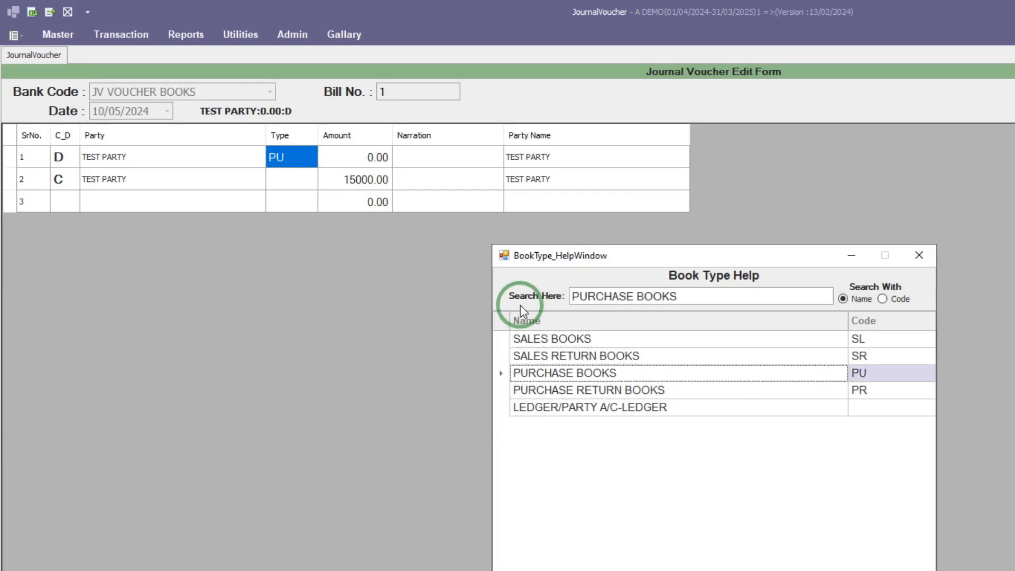
pyautogui.press('Return')
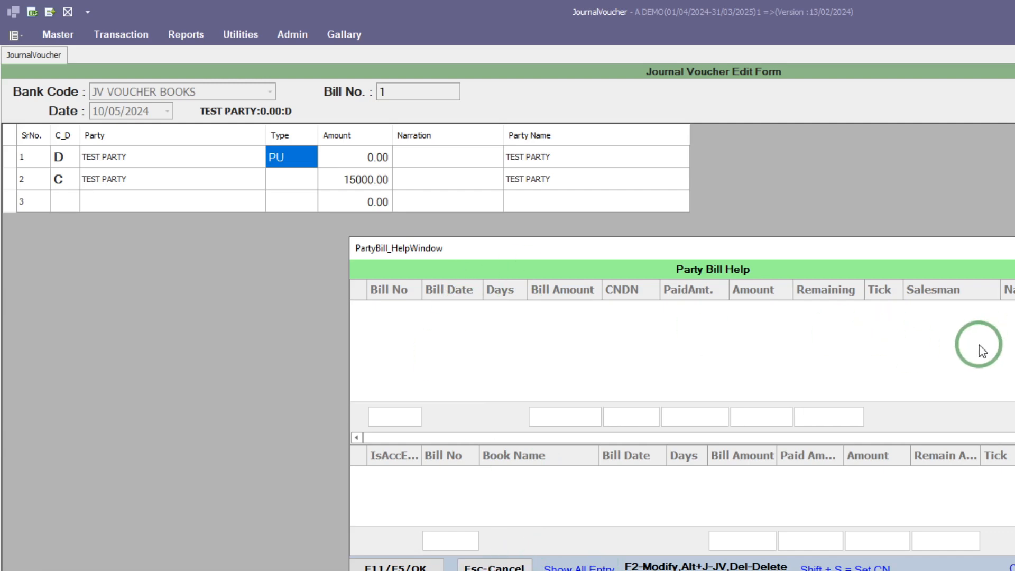
pyautogui.press('Escape')
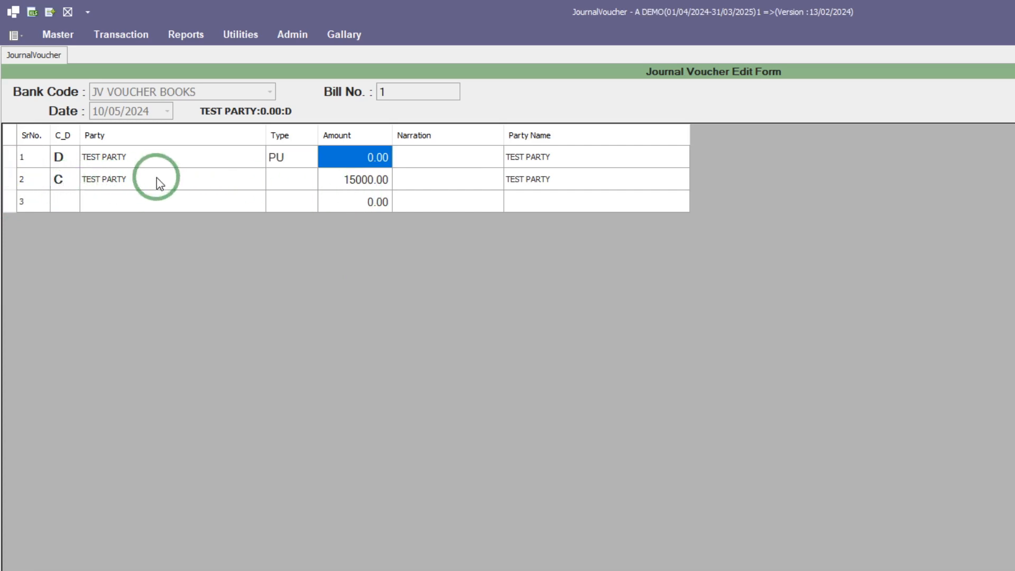
# Choose LEDGER/PARTY A/C-LEDGER as the credit line's type, and close the journal voucher without saving
pyautogui.click(293, 180)
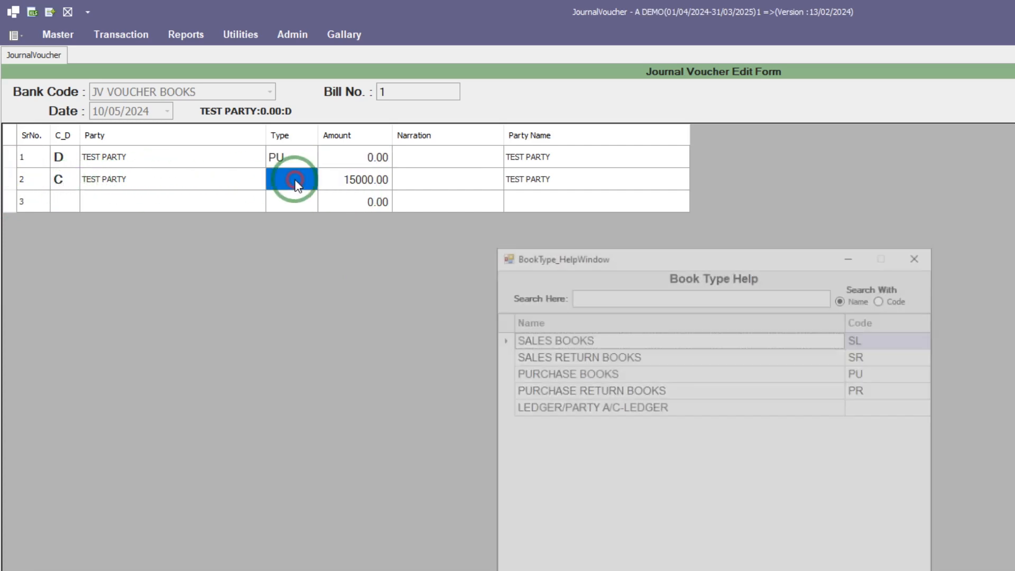
pyautogui.click(592, 411)
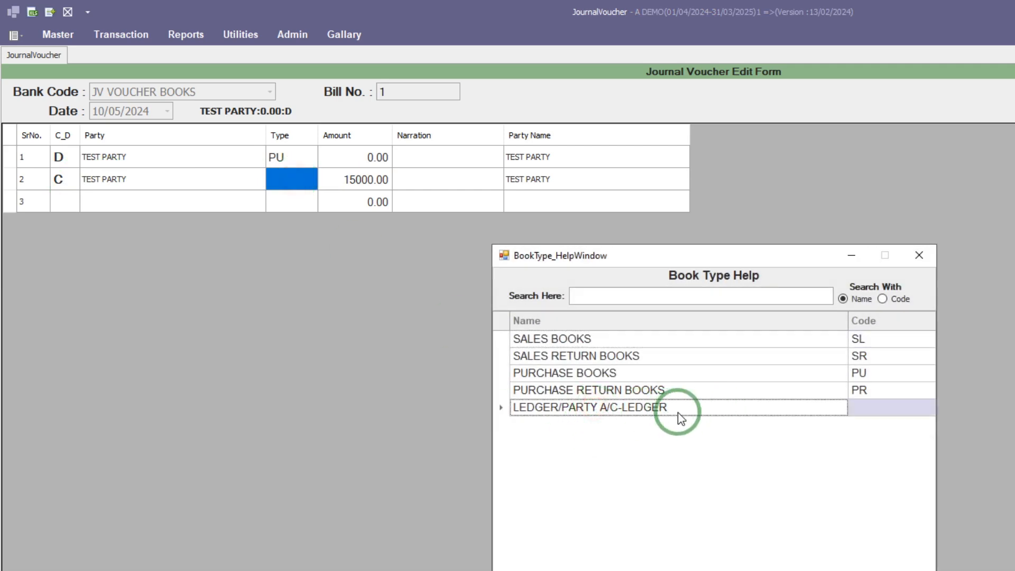
pyautogui.doubleClick(869, 421)
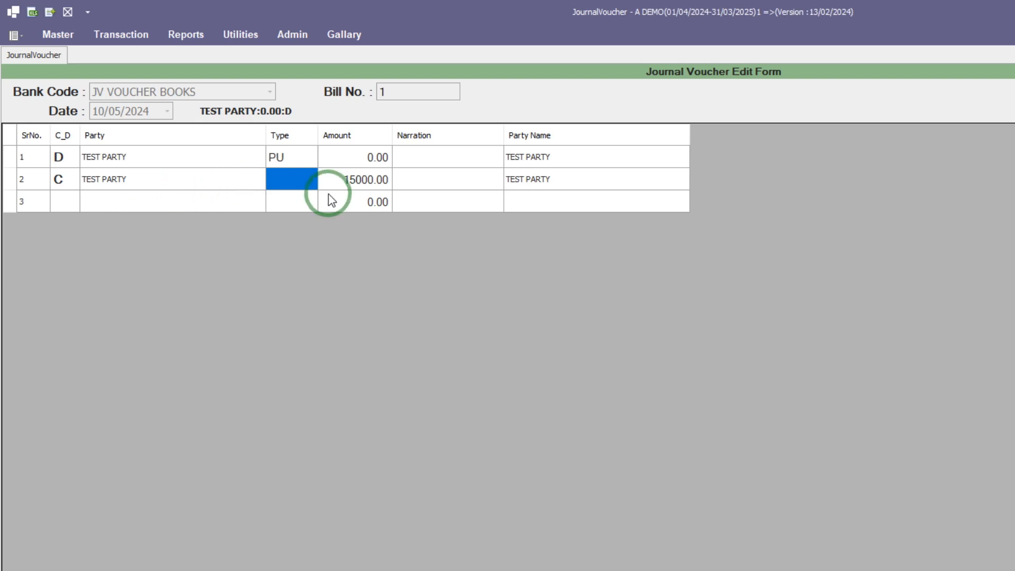
pyautogui.click(339, 189)
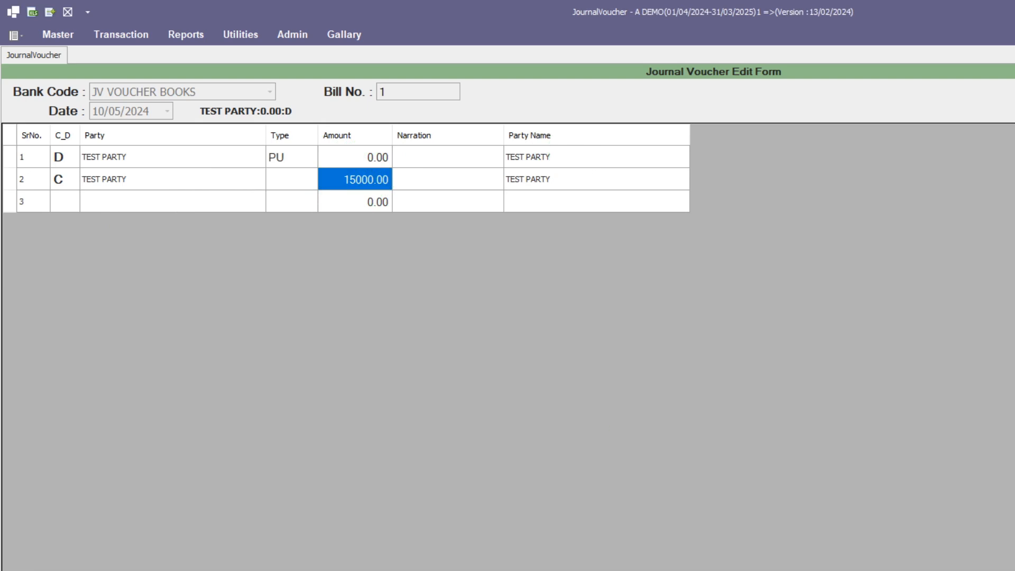
pyautogui.press('Escape')
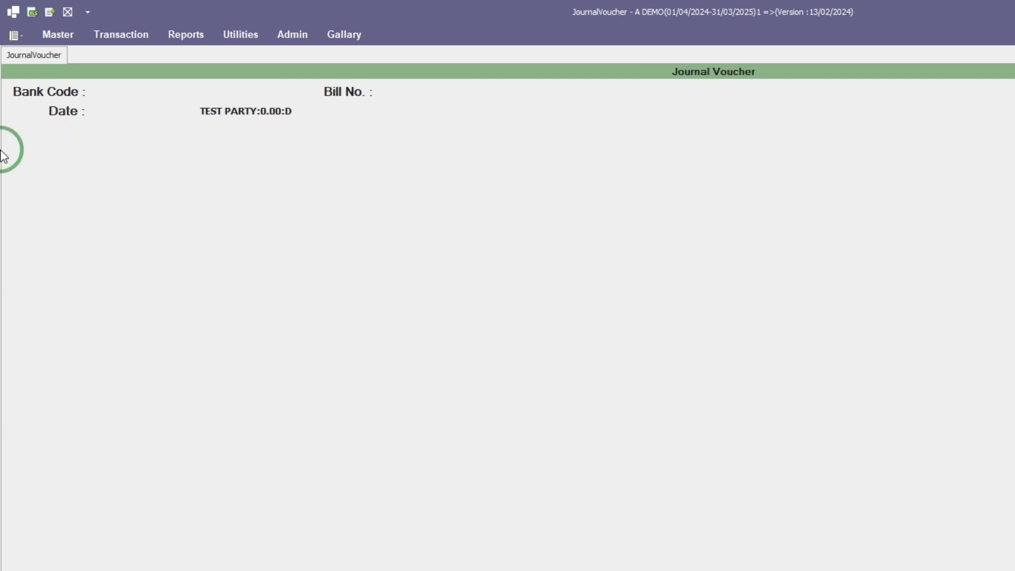
pyautogui.middleClick(40, 55)
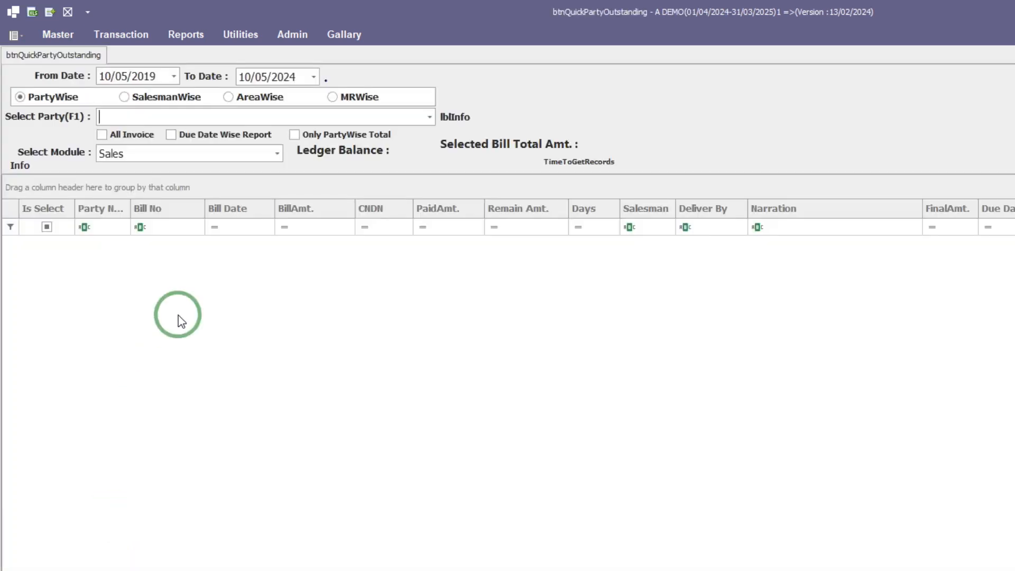
# Check TEST PARTY's outstanding bills from 10/05/2019 to 10/05/2024 in the Sales and Purchase modules
pyautogui.write('tr')
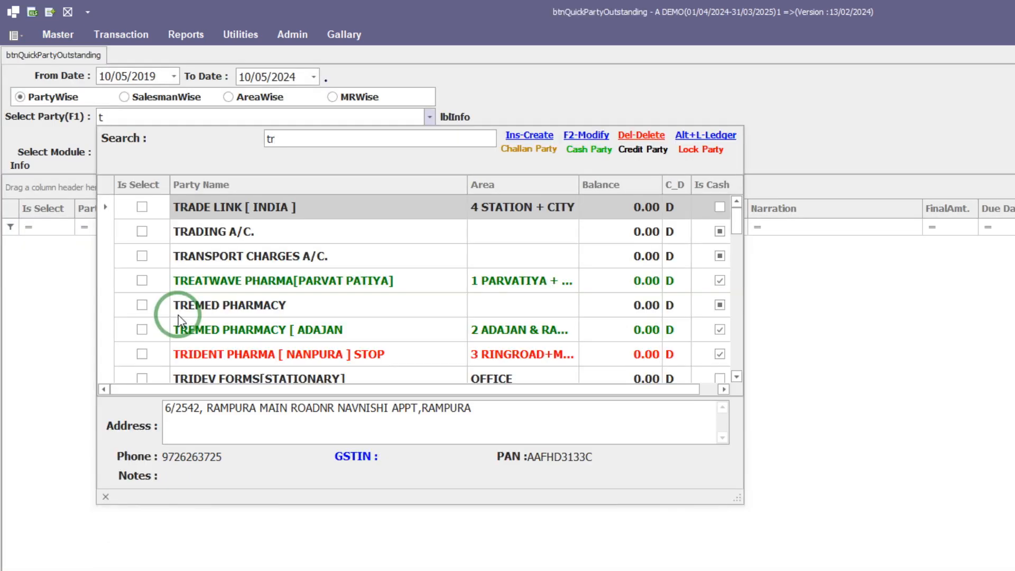
pyautogui.press('BackSpace')
pyautogui.write('est')
pyautogui.press('Return')
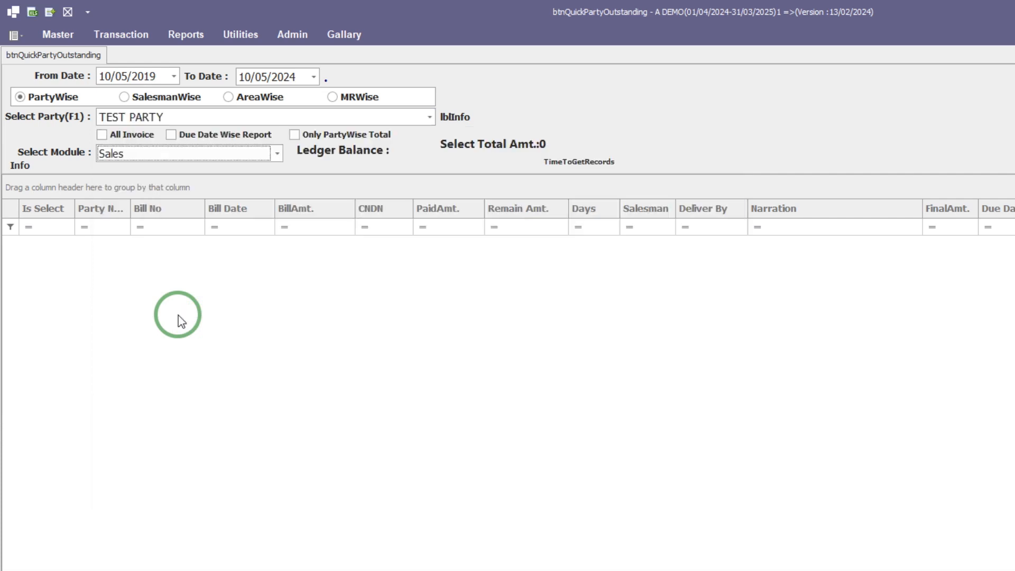
pyautogui.click(727, 440)
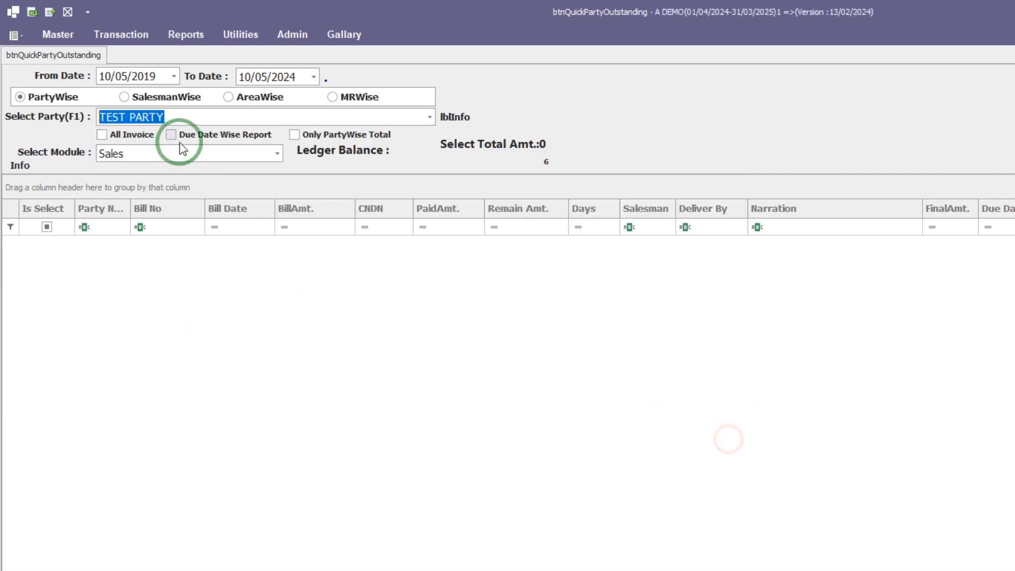
pyautogui.click(181, 151)
pyautogui.click(141, 224)
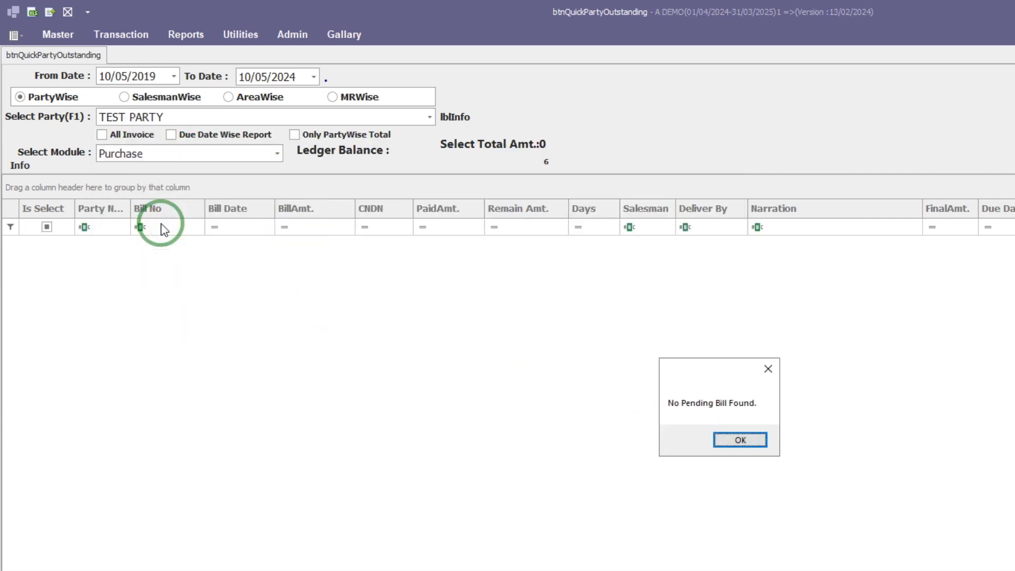
pyautogui.click(731, 441)
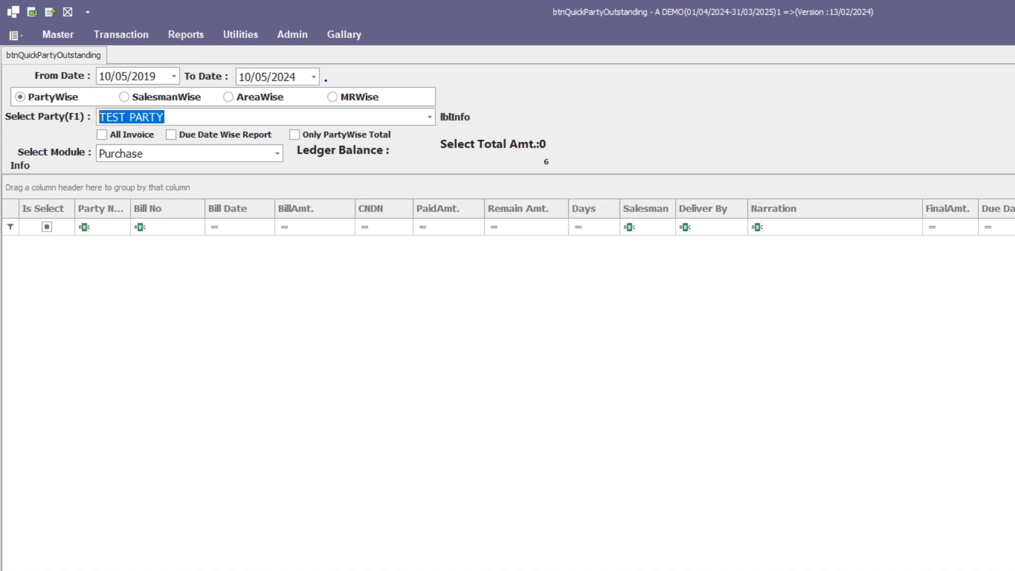
# Search the party list for "test" and display the TEST PARTY ledger for 01/04/2024 to 31/03/2025
pyautogui.click(381, 437)
pyautogui.press('F1')
pyautogui.write('tr')
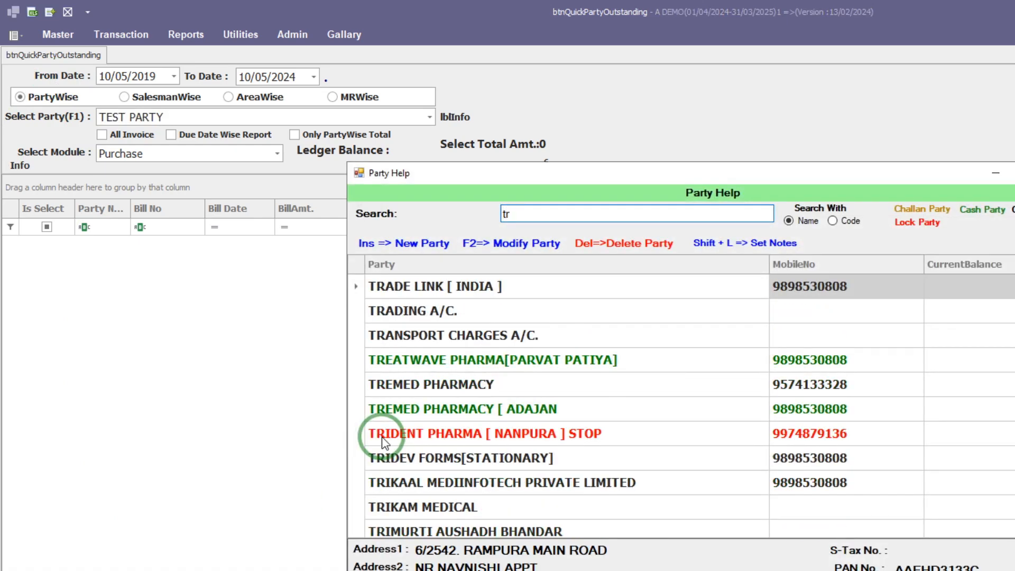
pyautogui.press('BackSpace')
pyautogui.write('est')
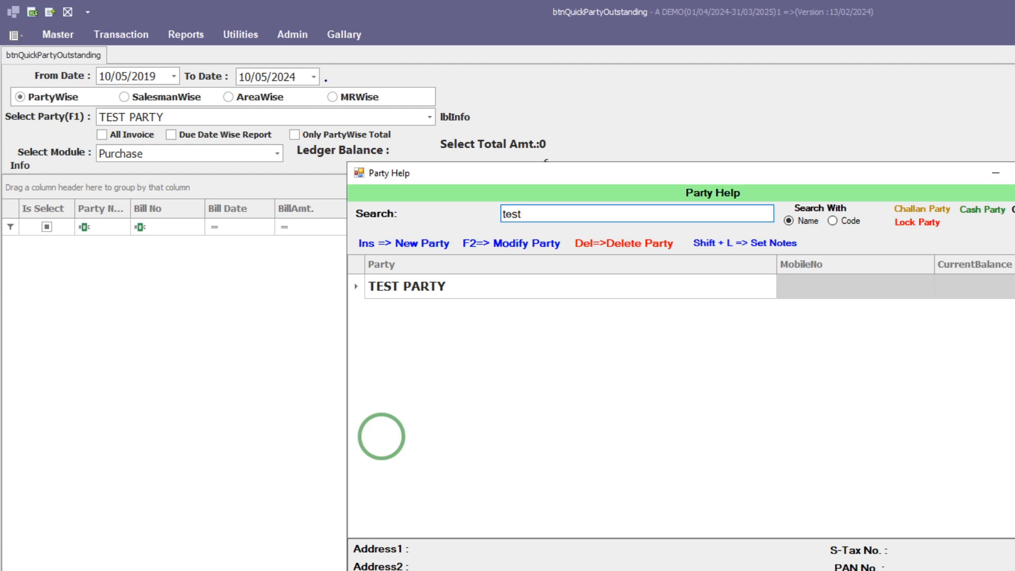
pyautogui.click(381, 437)
pyautogui.press('Return')
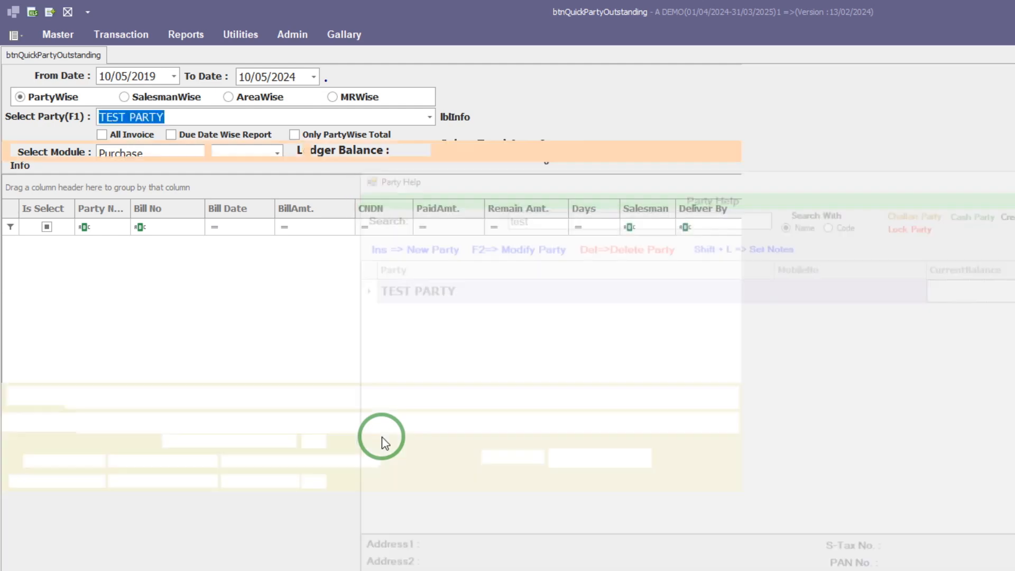
pyautogui.press('Return')
pyautogui.press('Return')
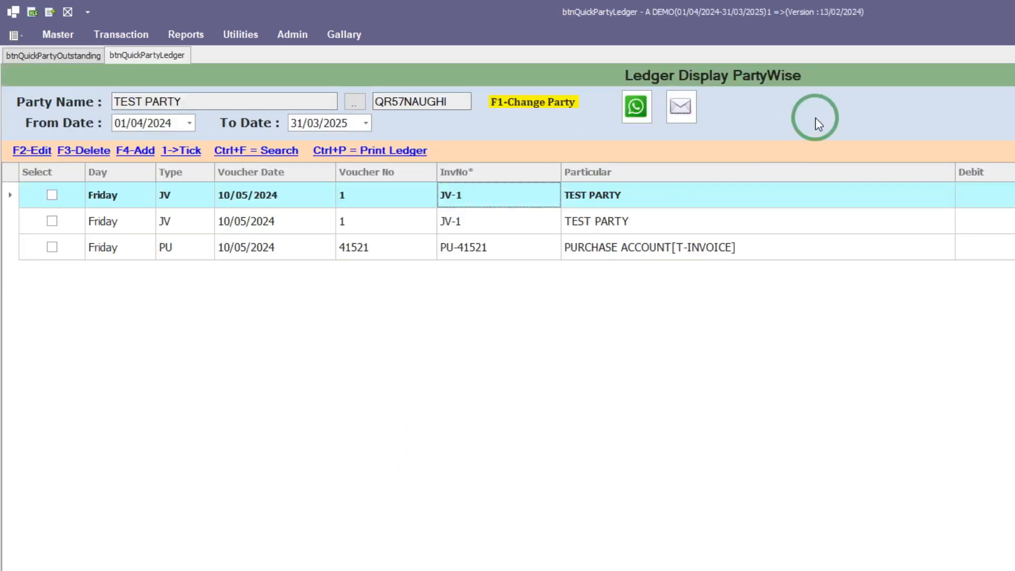
# Examine the two JV-1 entries dated 10/05/2024 in the TEST PARTY ledger
pyautogui.click(1004, 247)
pyautogui.click(749, 205)
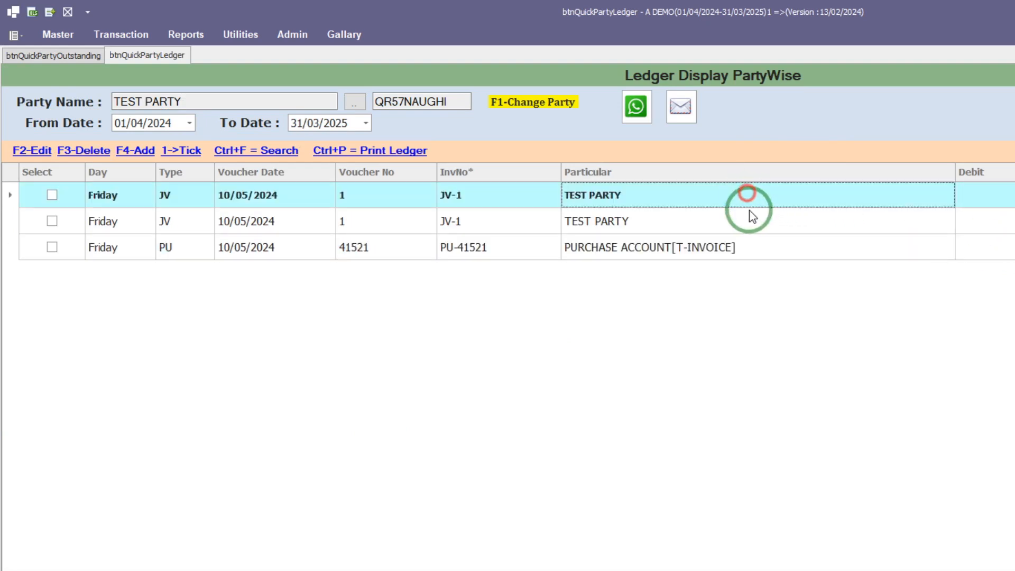
pyautogui.click(751, 218)
pyautogui.click(762, 199)
pyautogui.click(672, 219)
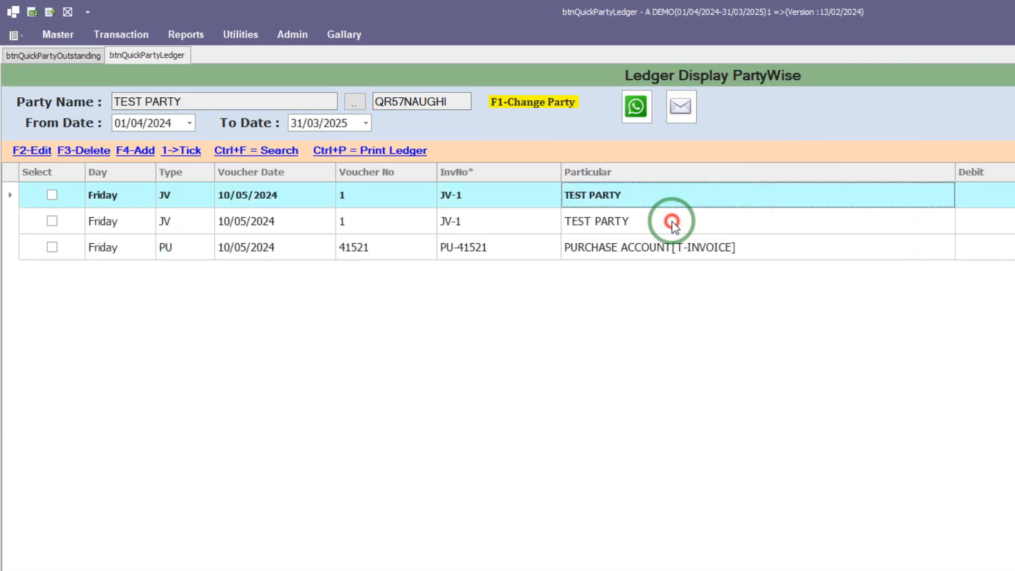
pyautogui.click(671, 200)
pyautogui.click(673, 219)
pyautogui.click(477, 205)
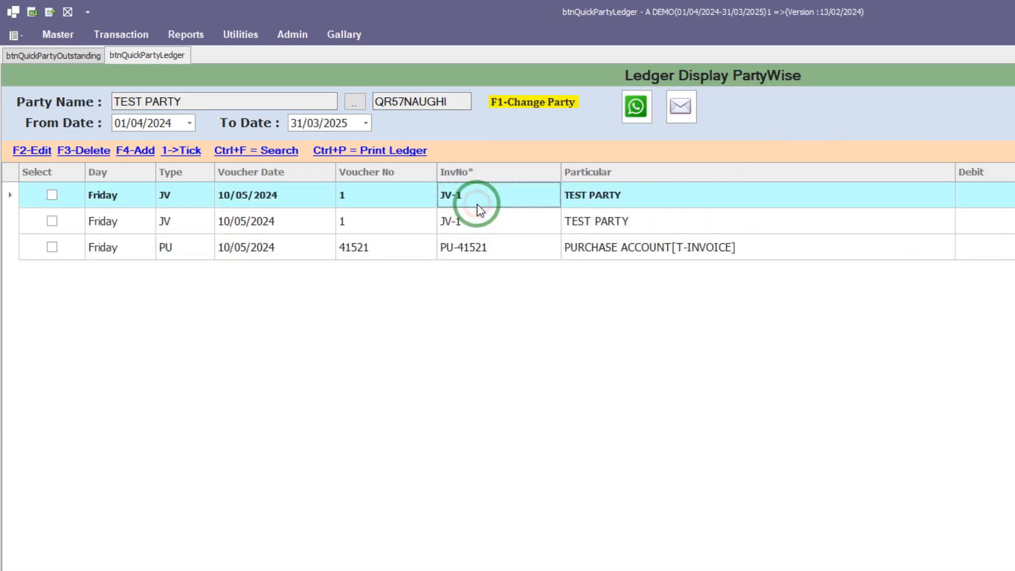
# Open journal voucher JV-1 from the ledger and review its two lines, choosing LEDGER/PARTY A/C-LEDGER as the credit line's type
pyautogui.doubleClick(478, 207)
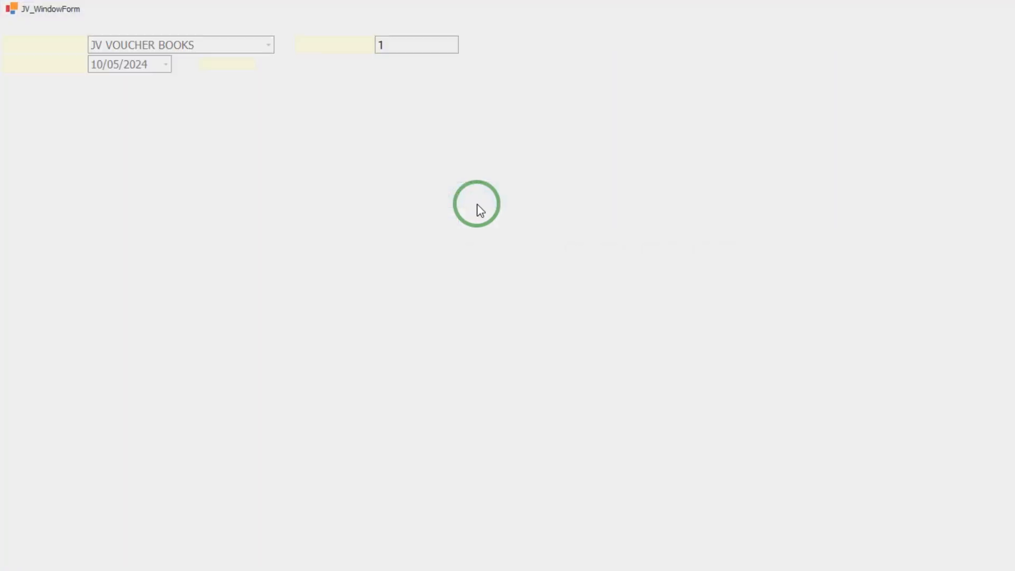
pyautogui.click(67, 115)
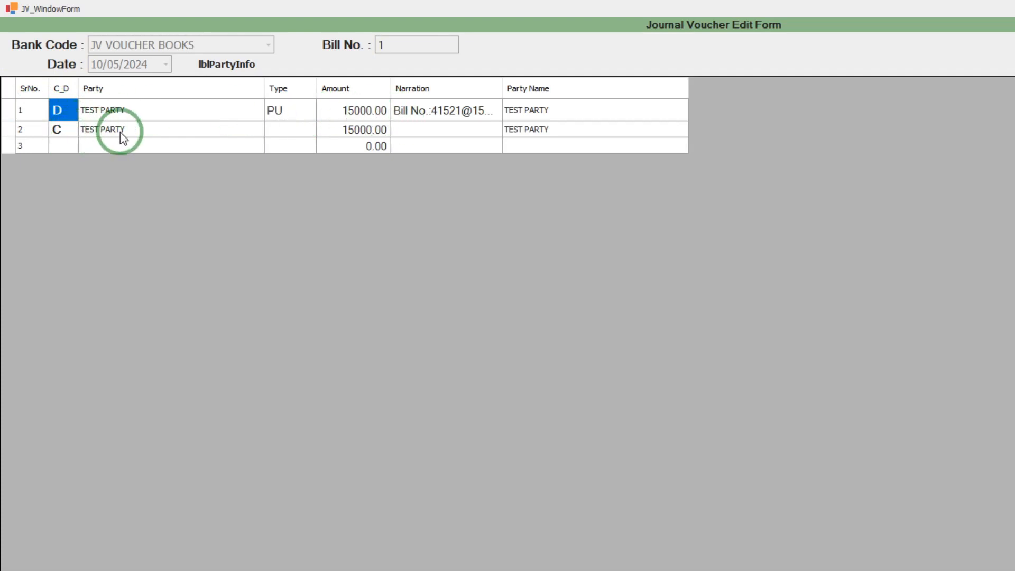
pyautogui.click(299, 128)
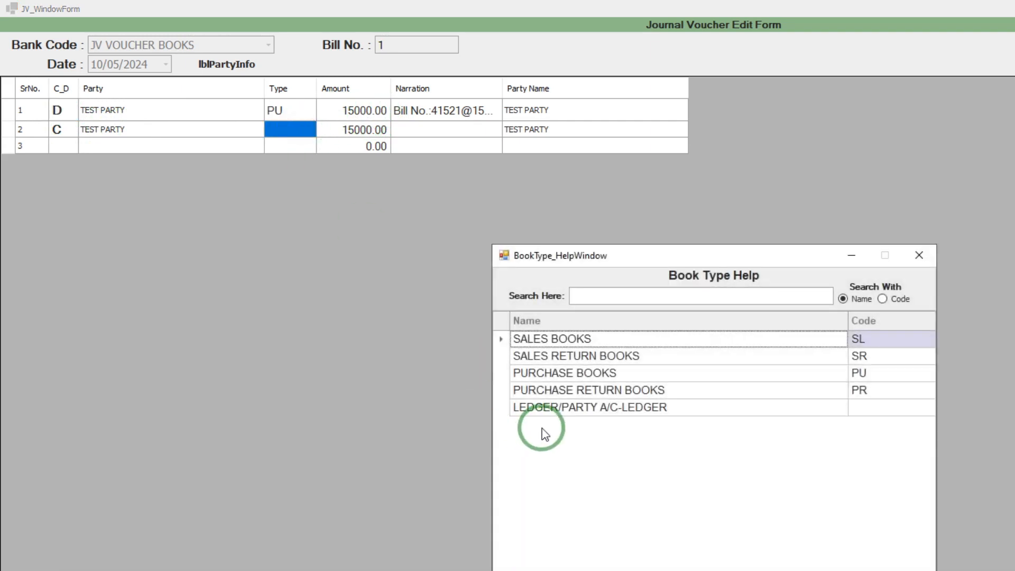
pyautogui.click(562, 412)
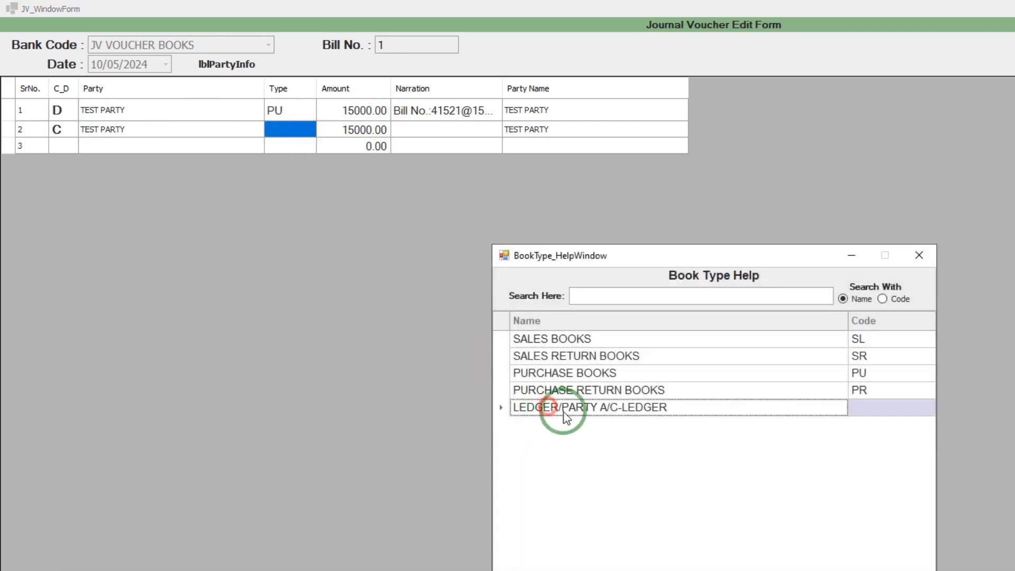
pyautogui.doubleClick(640, 413)
pyautogui.click(383, 145)
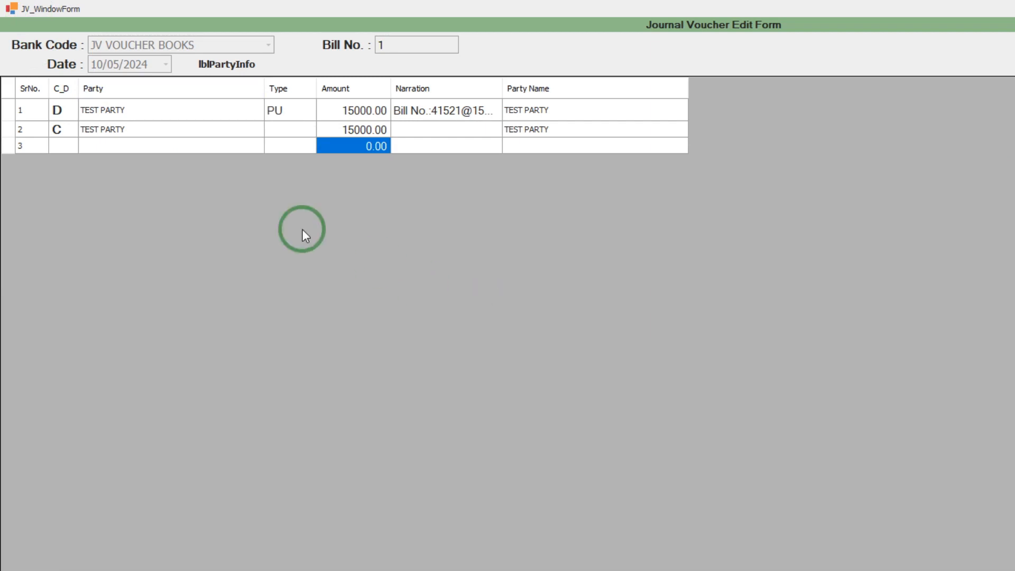
pyautogui.click(59, 111)
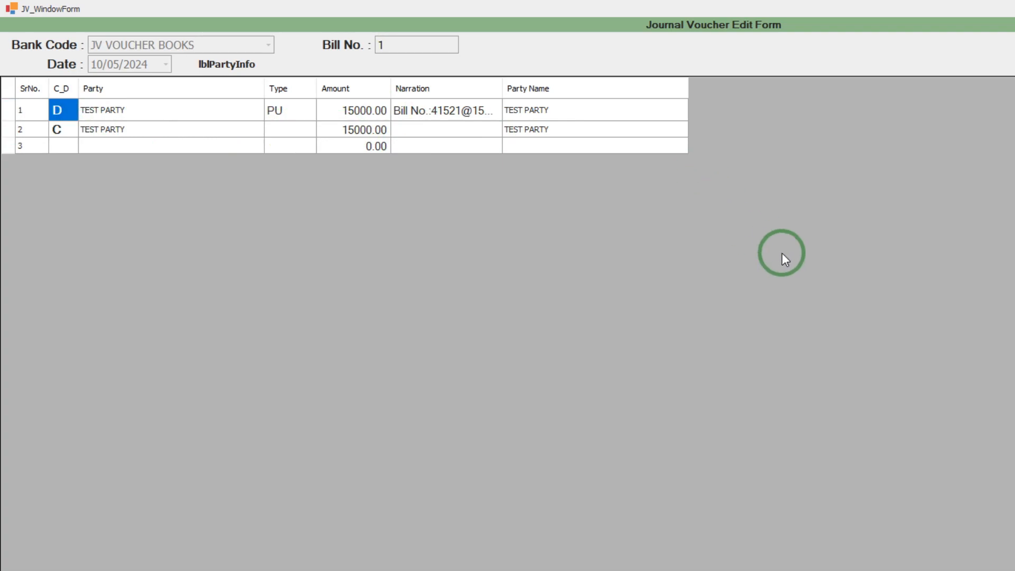
# Close the journal voucher and select purchase entry PU-41521 in the TEST PARTY ledger
pyautogui.press('Escape')
pyautogui.click(533, 229)
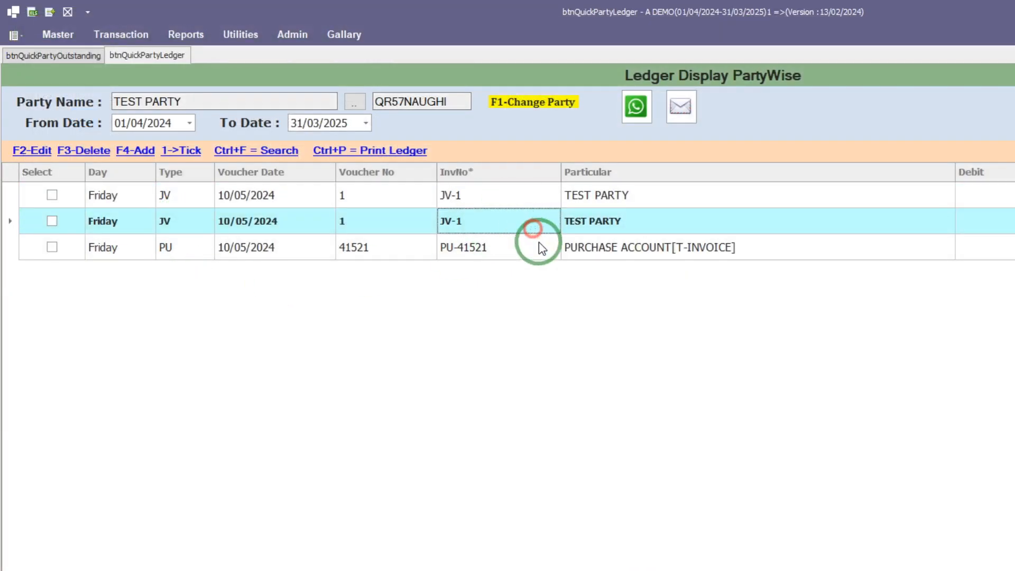
pyautogui.click(539, 251)
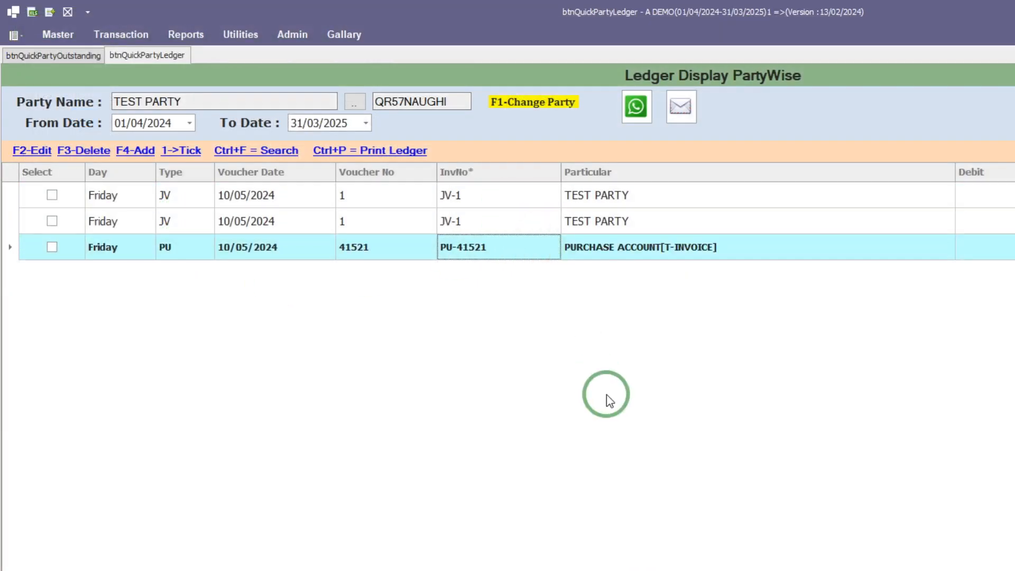